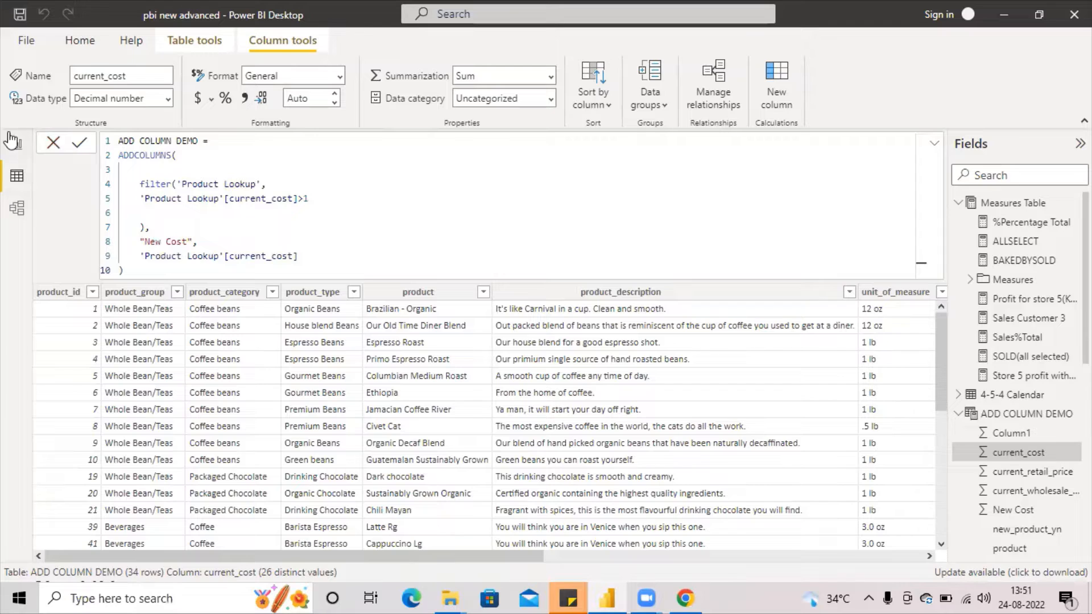
Step: Return to the report page and delete the table visual showing product types and quantities
click(16, 149)
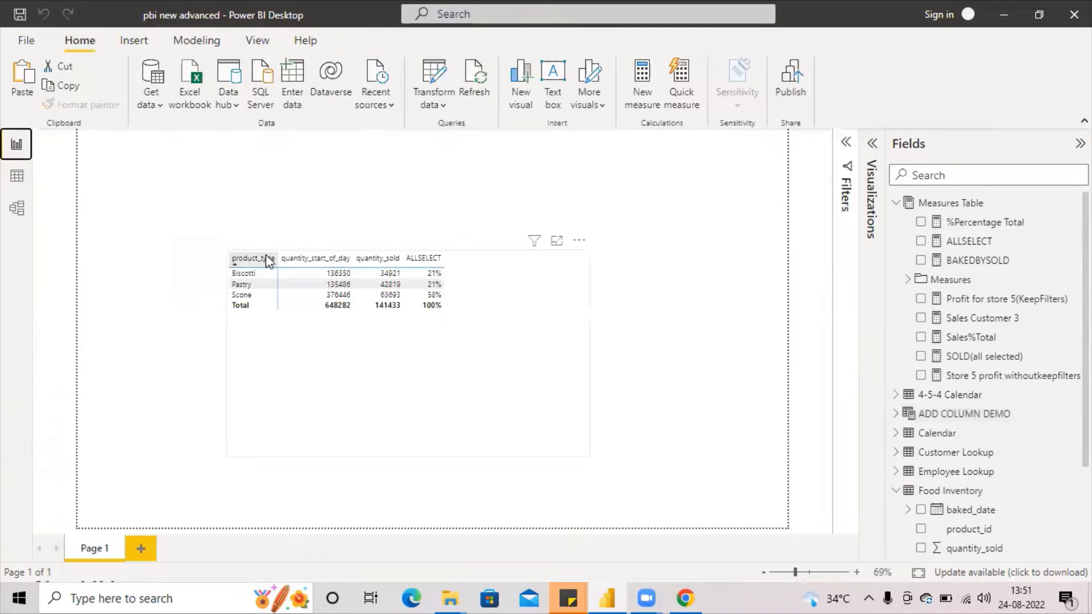
click(572, 302)
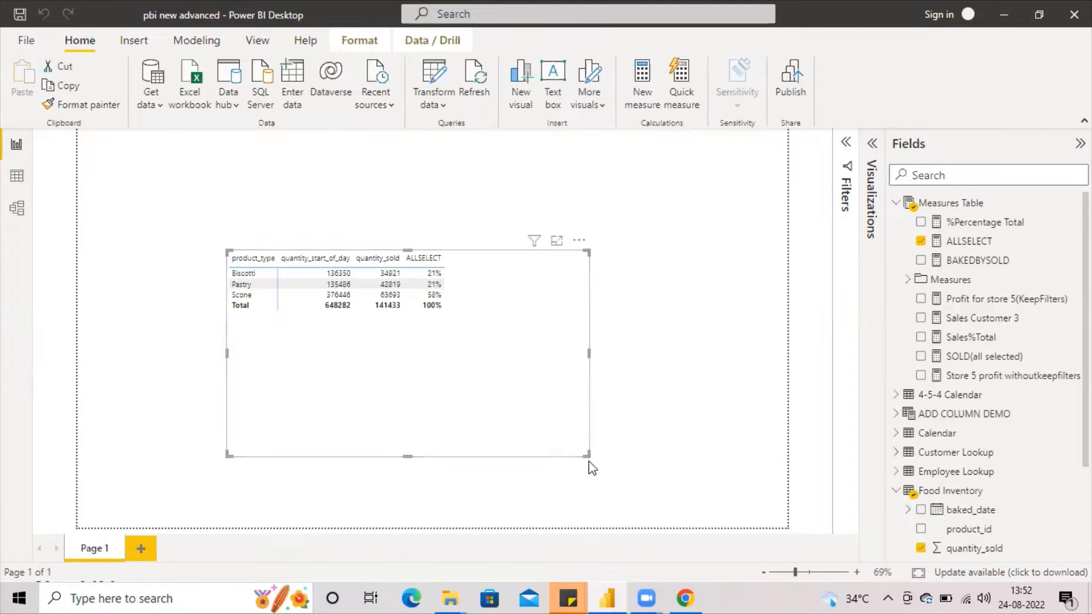
drag(589, 454, 519, 406)
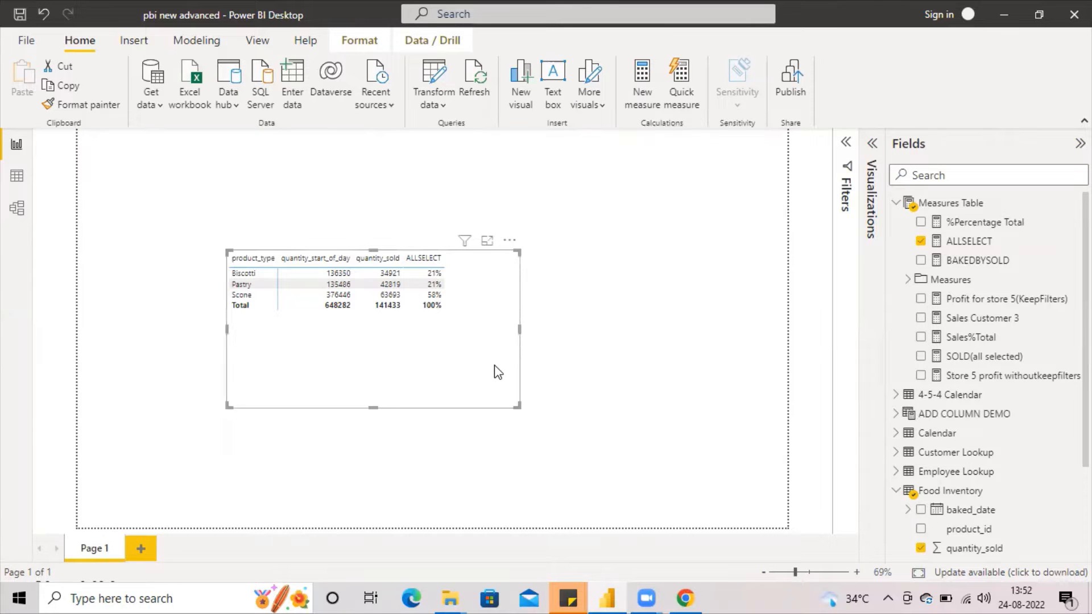
key(Delete)
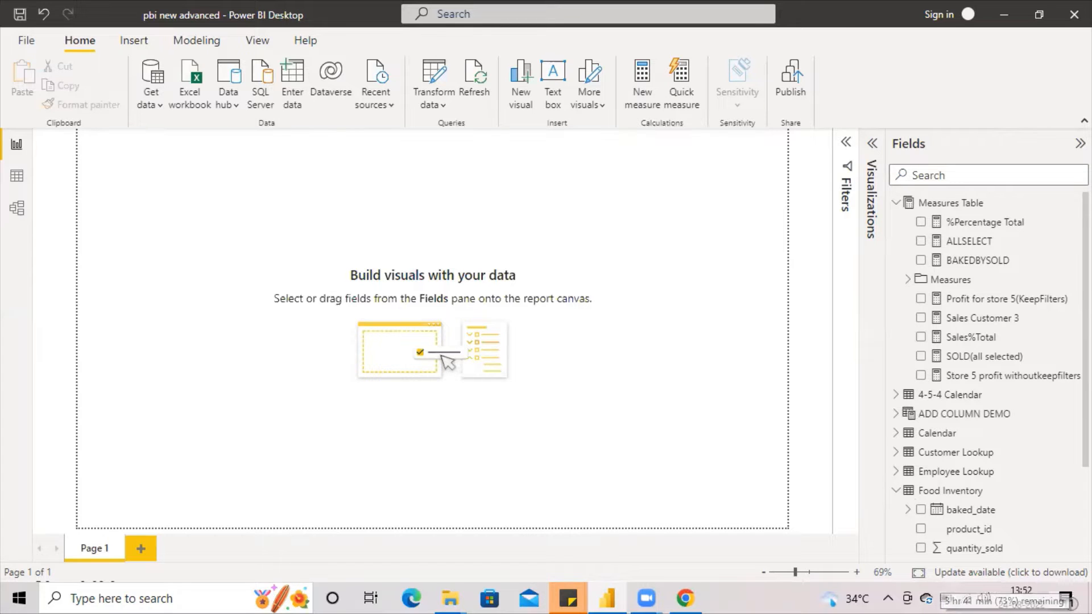
Step: Create a new measure in the Measures Table
click(896, 205)
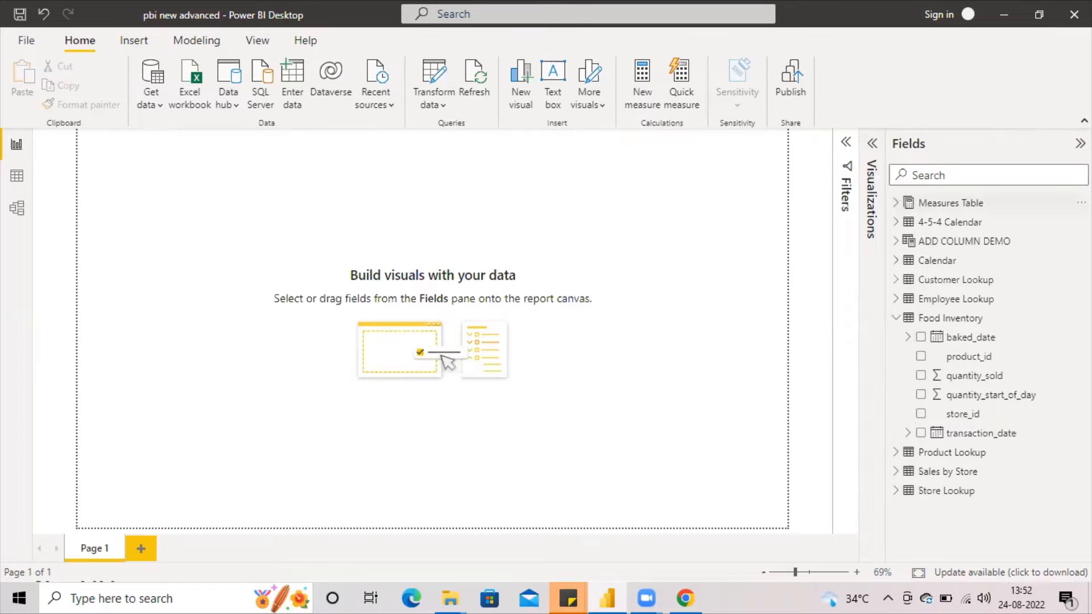
click(950, 203)
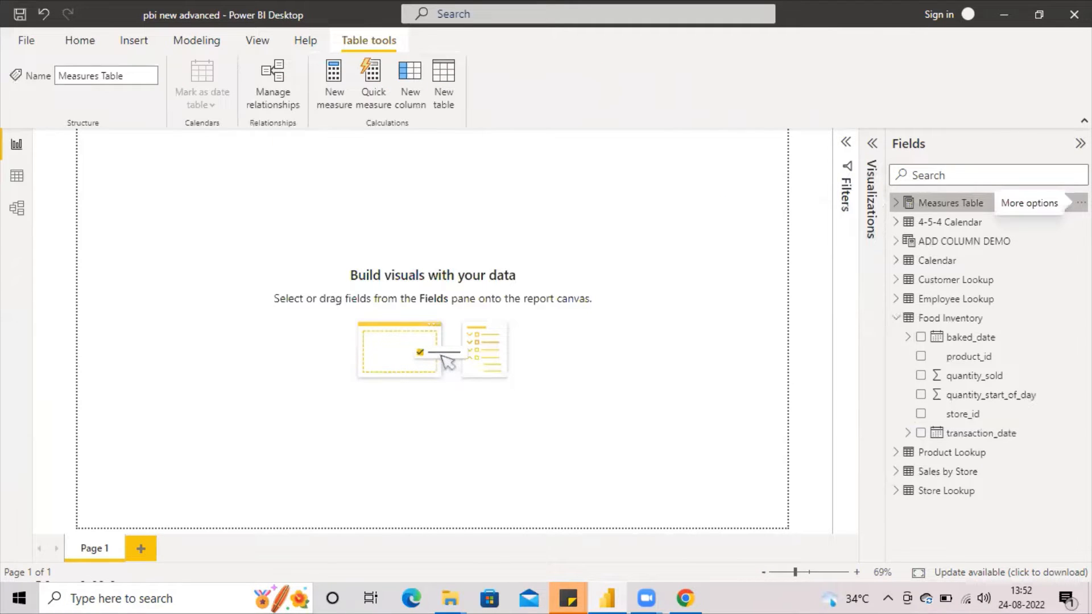
click(1081, 203)
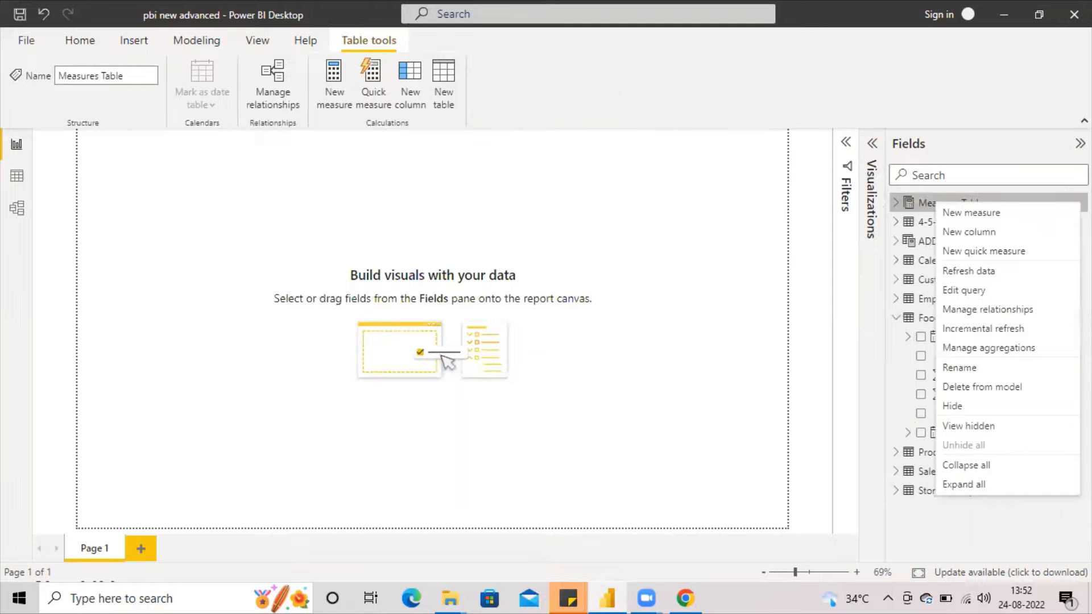
click(1062, 215)
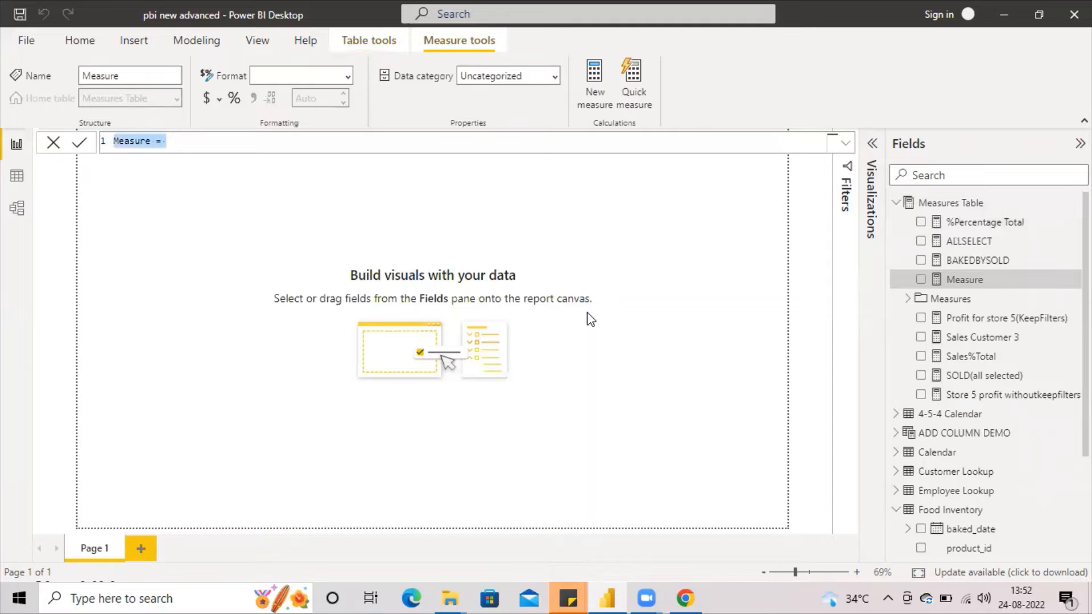
Step: Name the measure "Summarize demo" and begin its formula with the SUMMARIZE function
text(Sum)
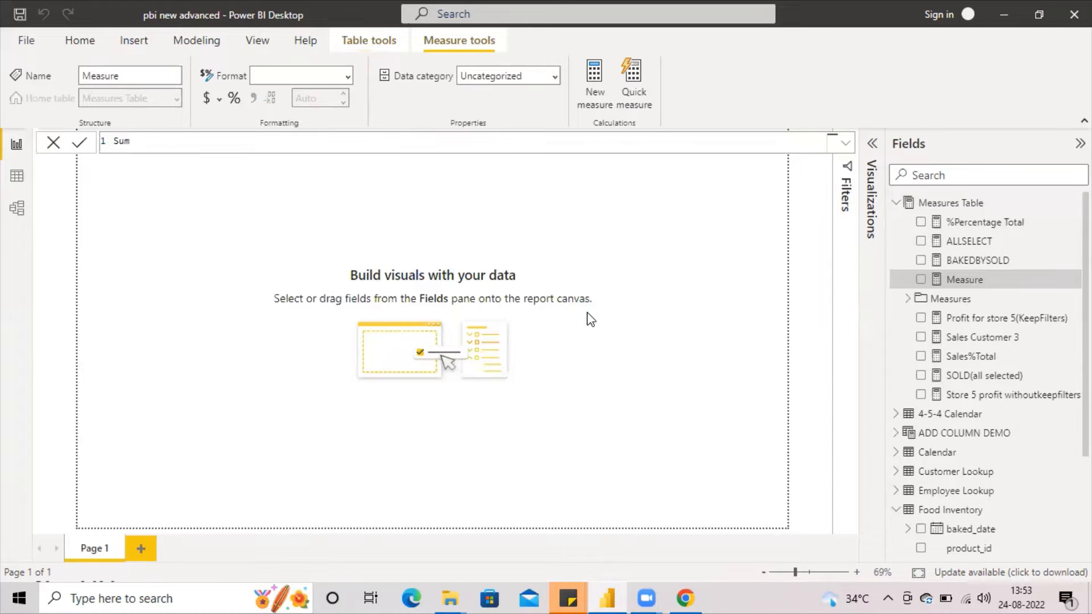
text(marize demo = SUMM)
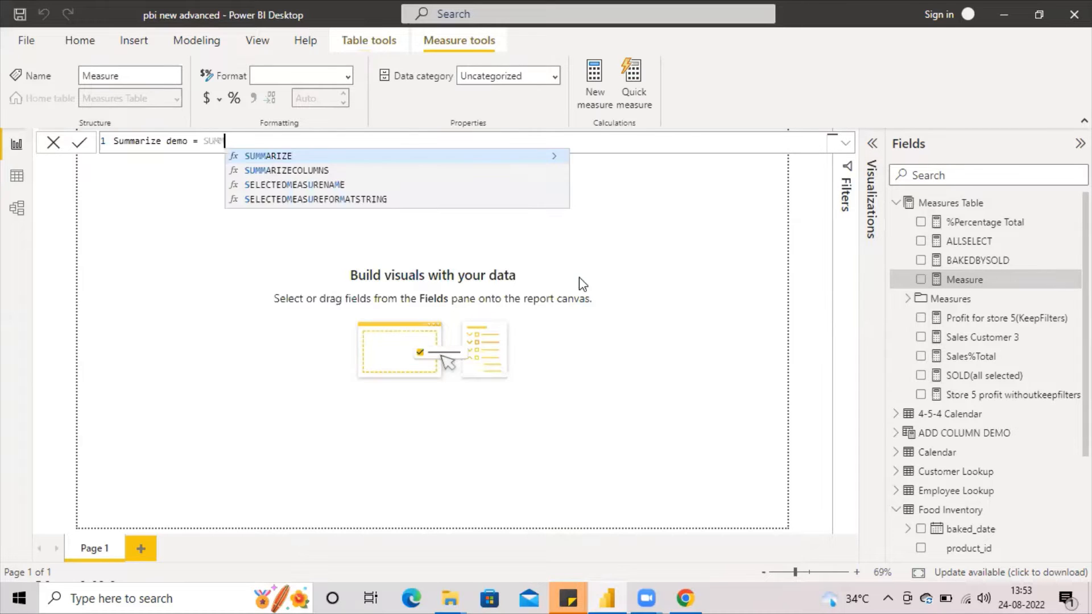
click(365, 166)
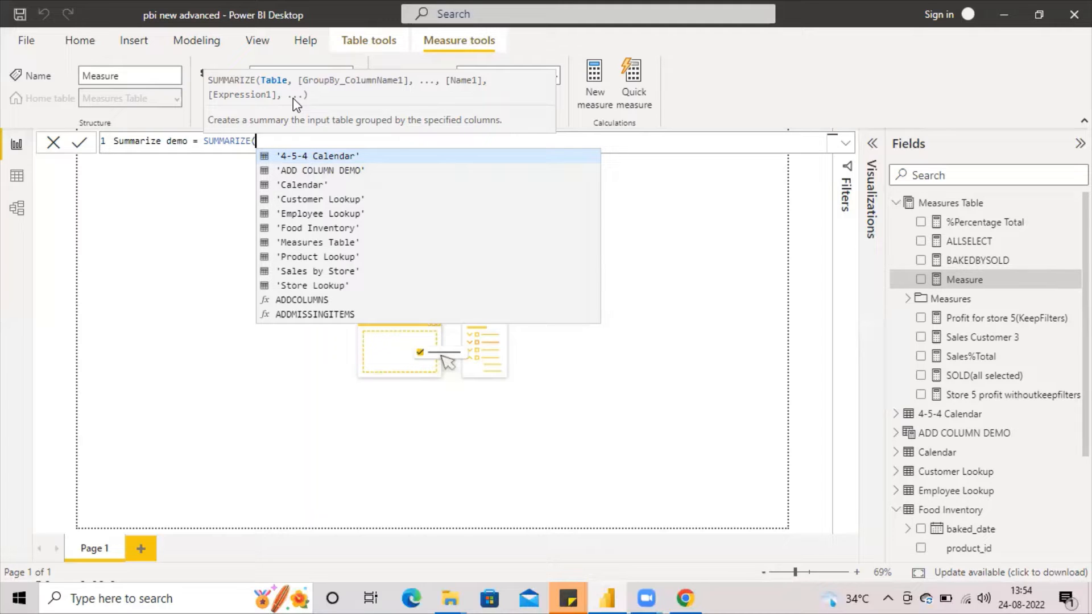
text(EM)
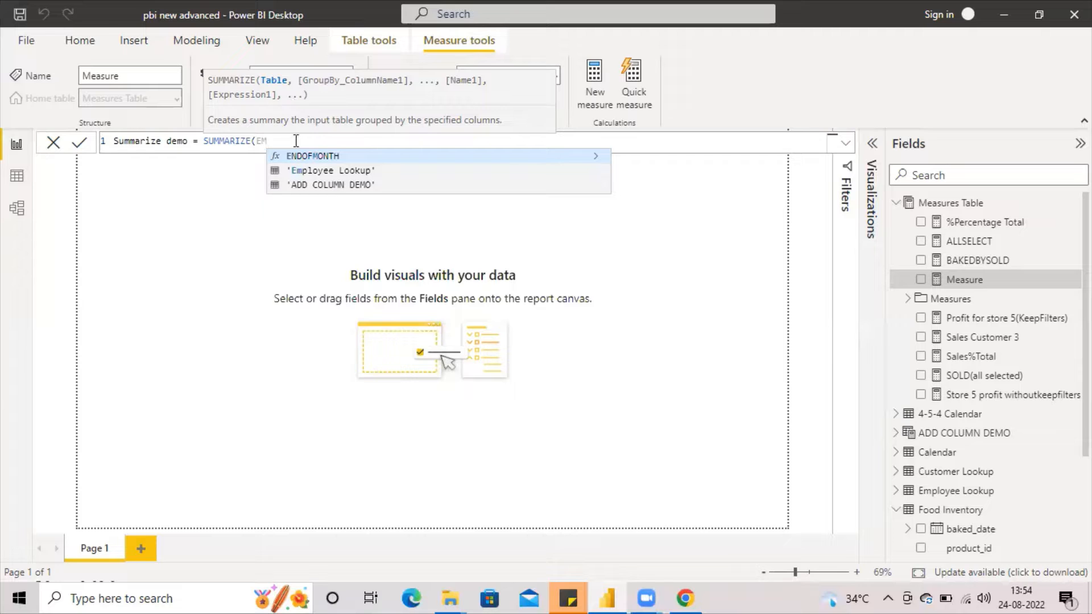
click(322, 171)
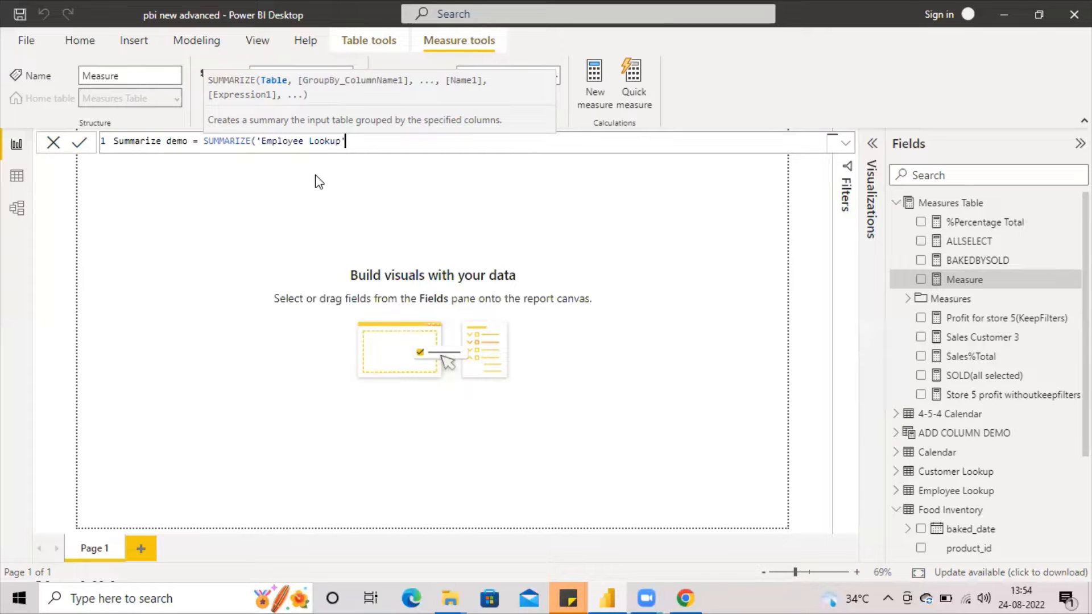
text(,)
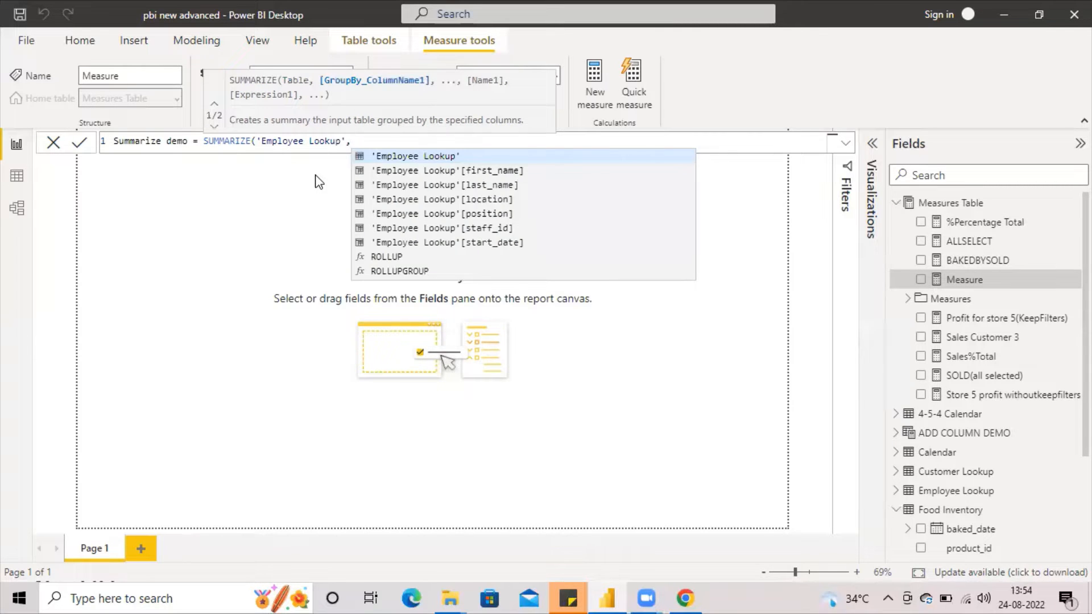
key(Tab)
key(BackSpace)
key(BackSpace)
key(BackSpace)
key(BackSpace)
key(BackSpace)
key(BackSpace)
key(BackSpace)
key(BackSpace)
key(BackSpace)
key(BackSpace)
key(BackSpace)
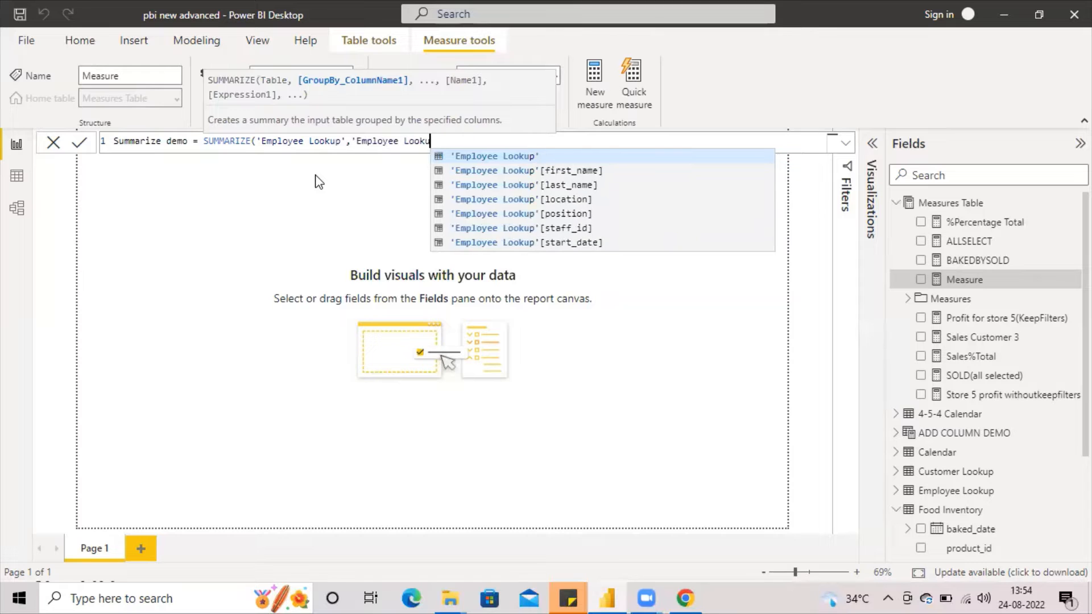
key(BackSpace)
key(BackSpace)
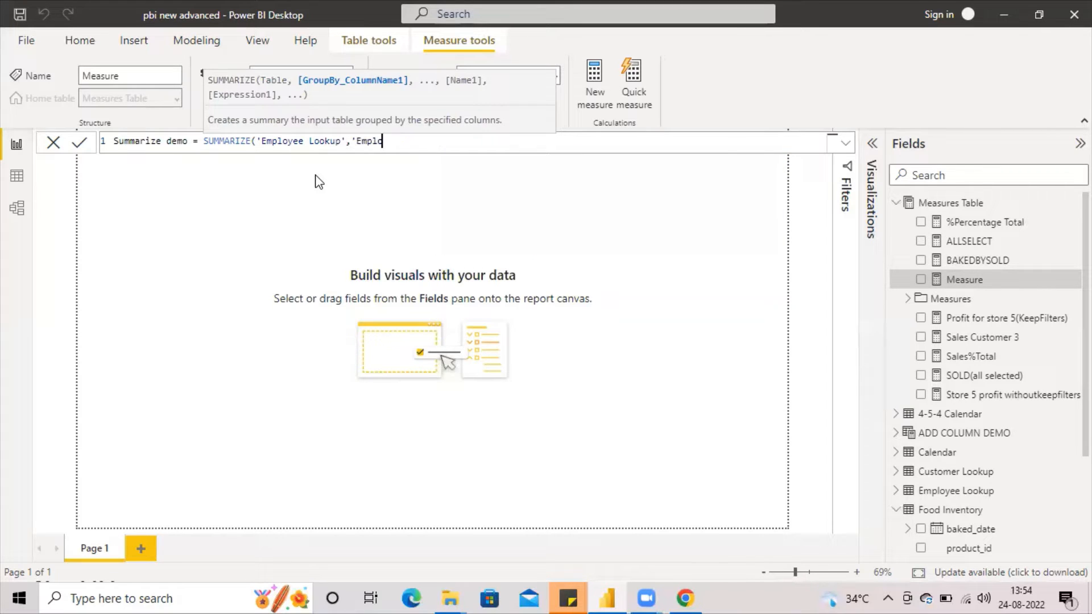
key(BackSpace)
key(BackSpace)
key(BackSpace)
key(BackSpace)
key(BackSpace)
key(BackSpace)
key(BackSpace)
key(BackSpace)
key(BackSpace)
key(BackSpace)
key(BackSpace)
key(BackSpace)
key(BackSpace)
key(BackSpace)
key(BackSpace)
key(BackSpace)
key(BackSpace)
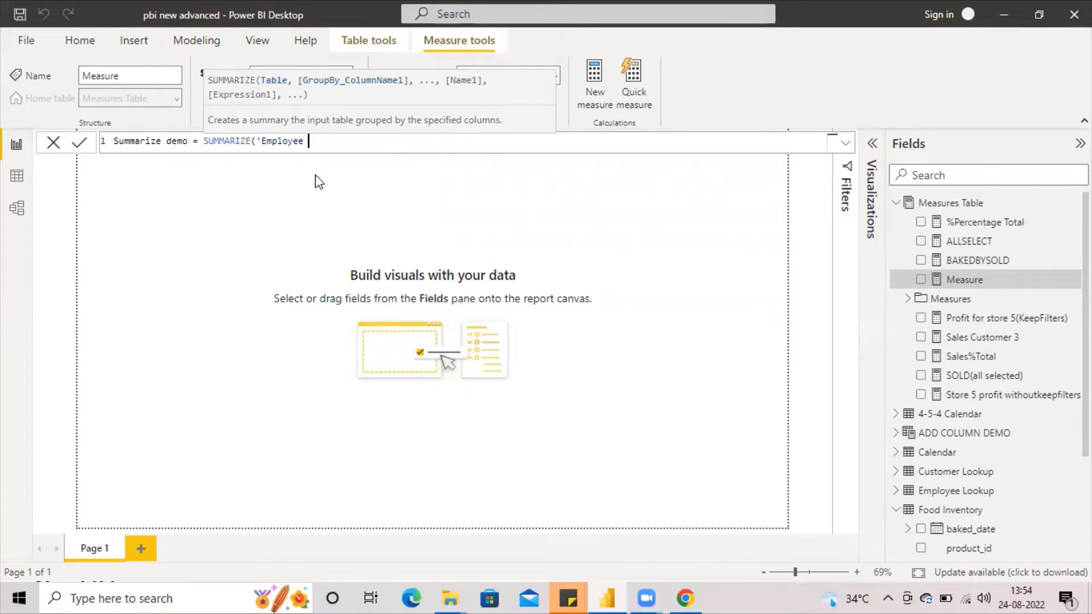
key(BackSpace)
key(BackSpace)
key(BackSpace)
key(BackSpace)
Step: Enter 'Sales by Store' as the table argument of SUMMARIZE, followed by a comma
text(SLA)
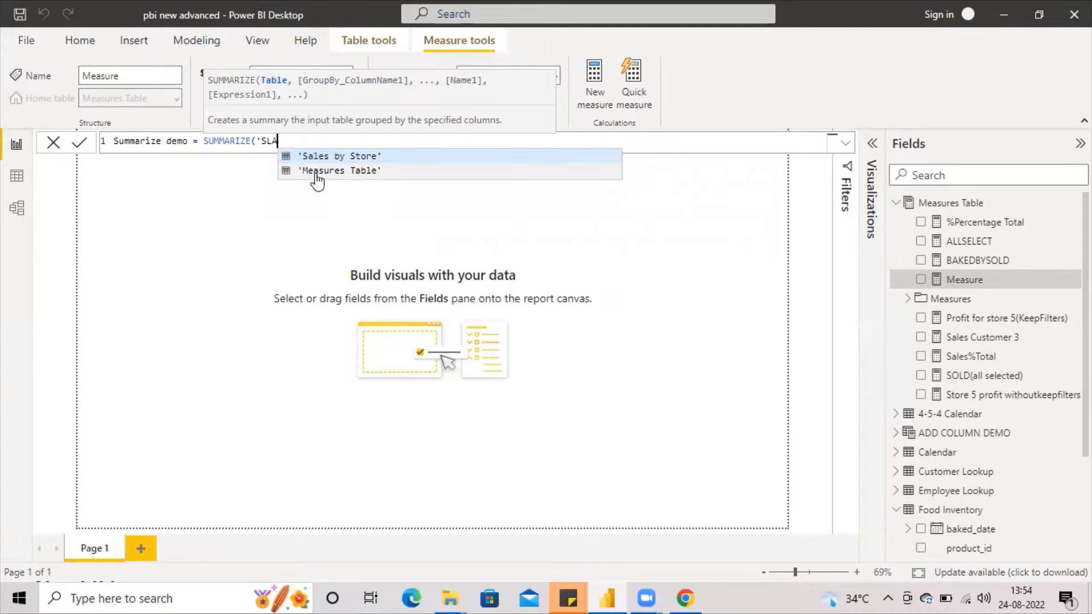
click(331, 155)
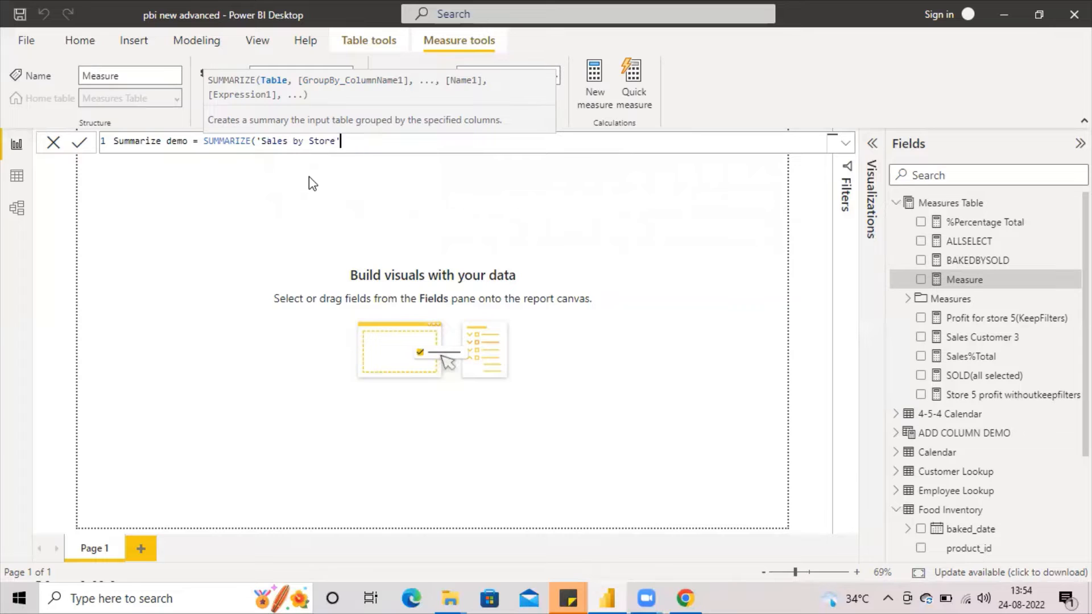
key(shift+Return)
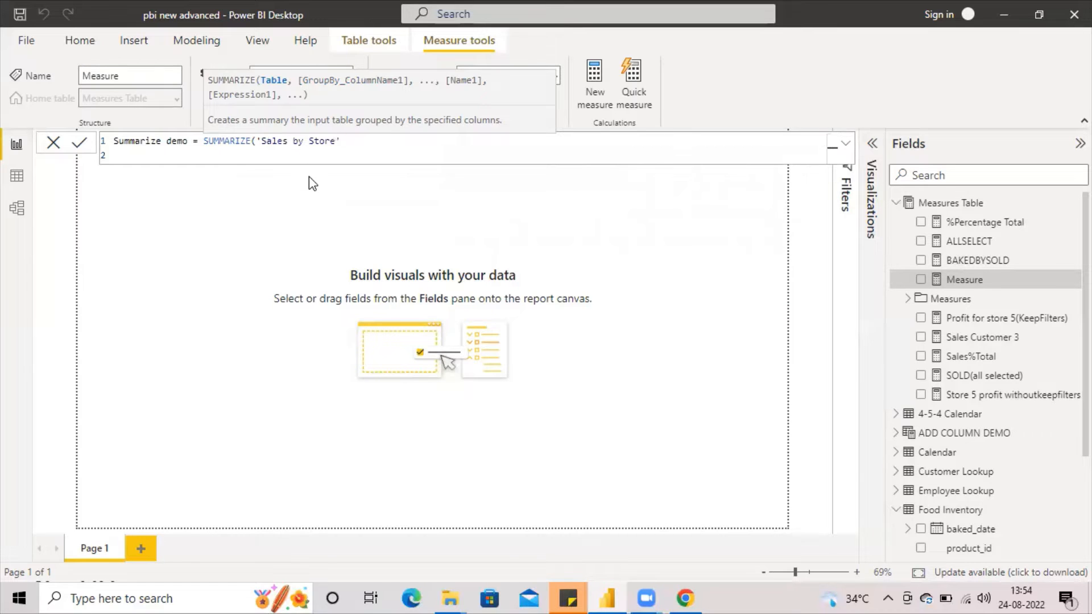
click(352, 141)
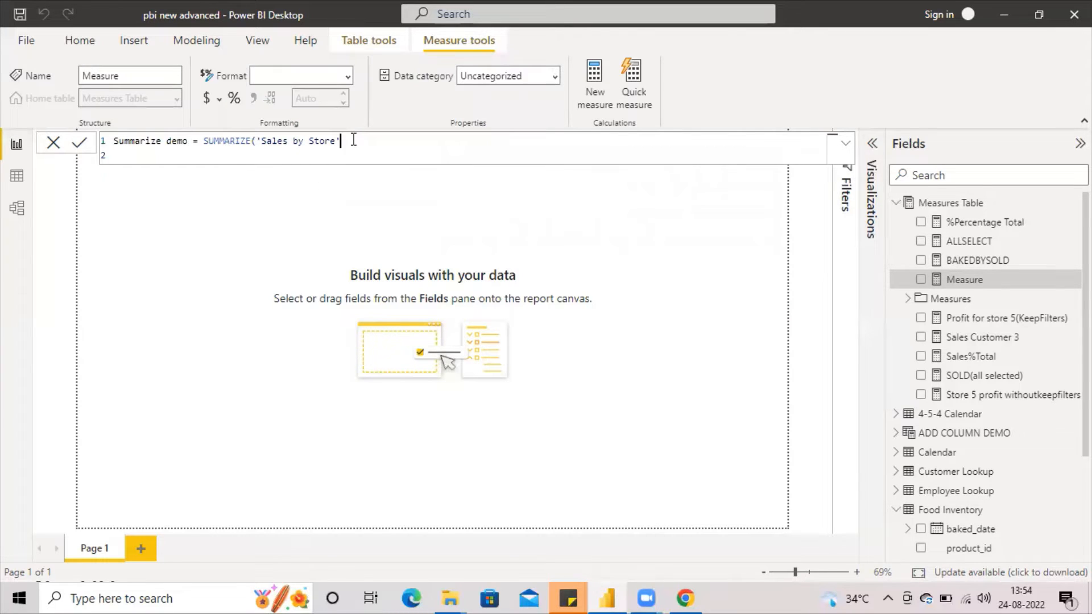
text(,c)
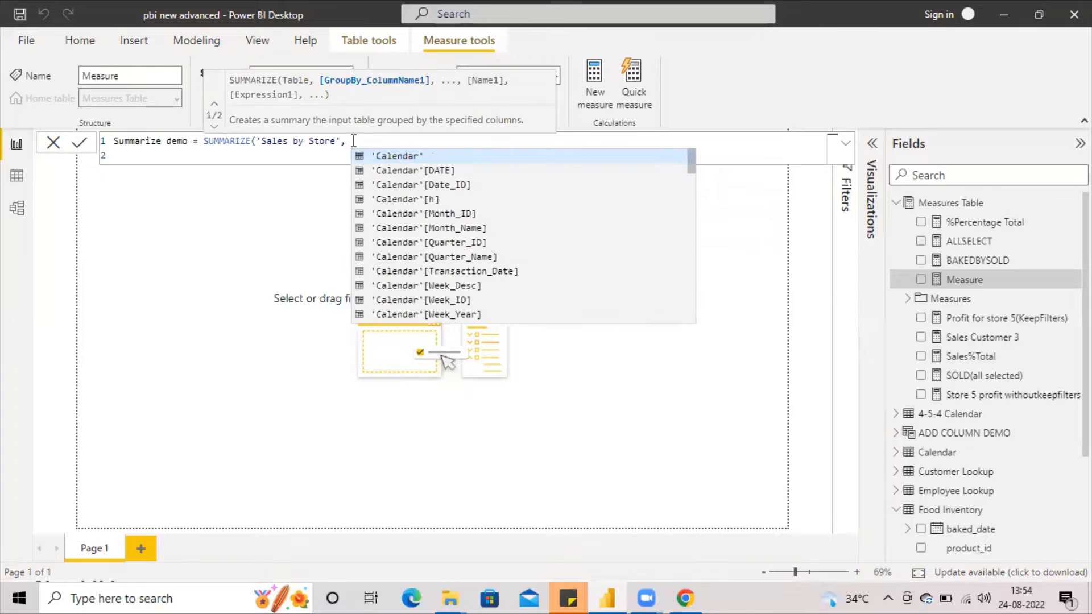
key(Tab)
key(BackSpace)
key(BackSpace)
key(BackSpace)
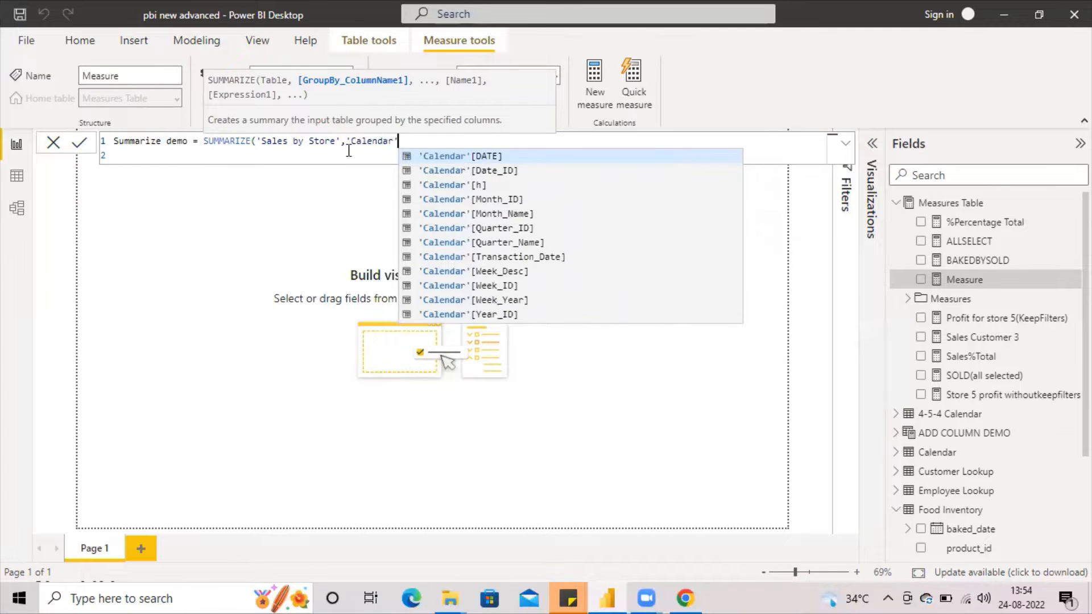
key(BackSpace)
key(BackSpace)
key(BackSpace)
key(BackSpace)
key(BackSpace)
key(BackSpace)
key(BackSpace)
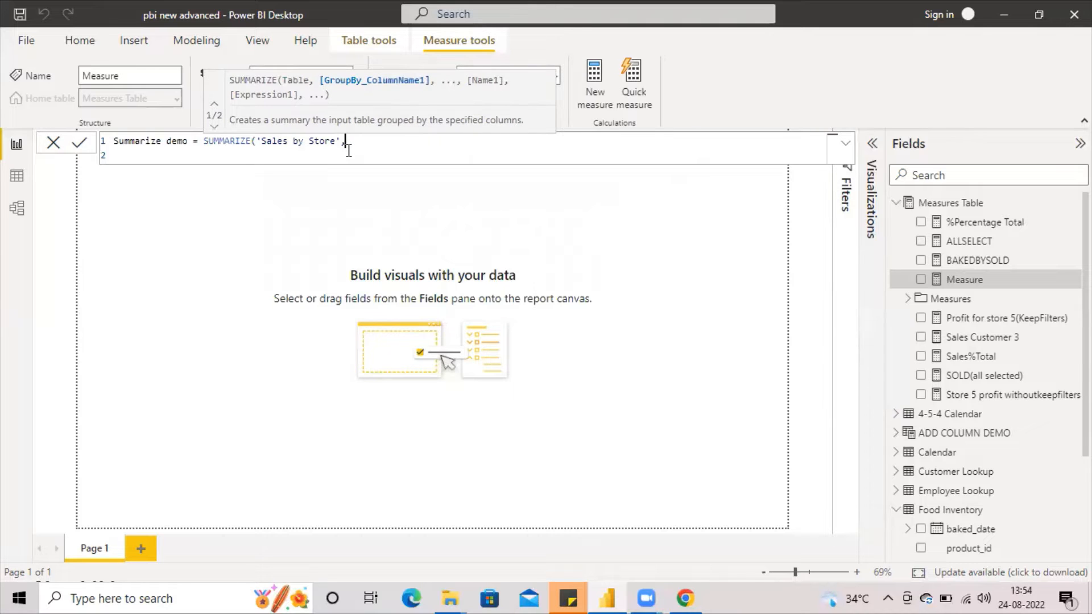
Step: Add 'Sales by Store'[customer_id] on a new line as the first group-by column, followed by a comma
key(shift+Return)
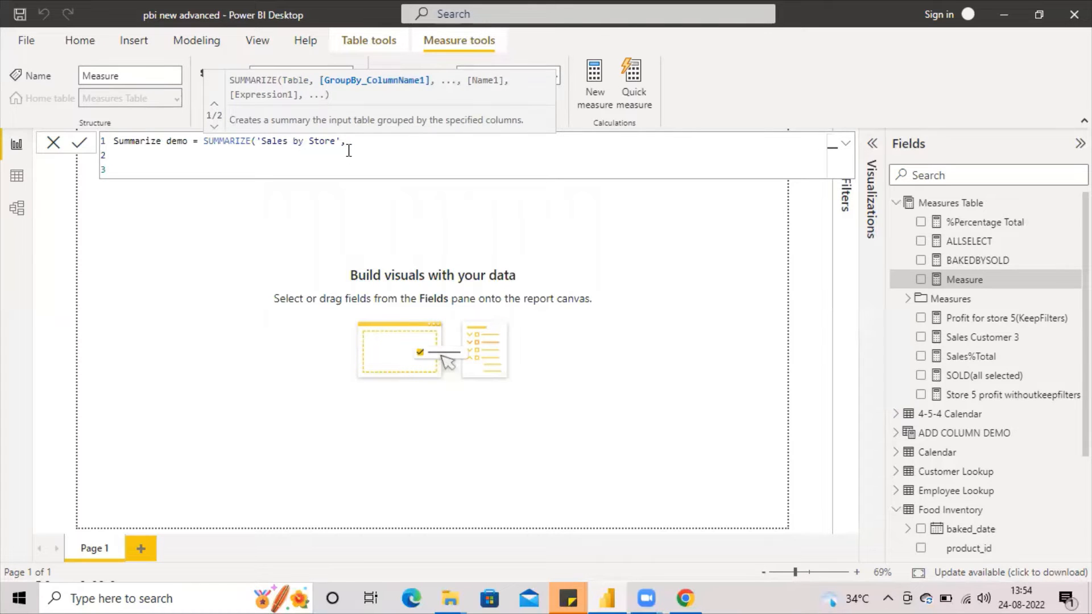
text(SALES)
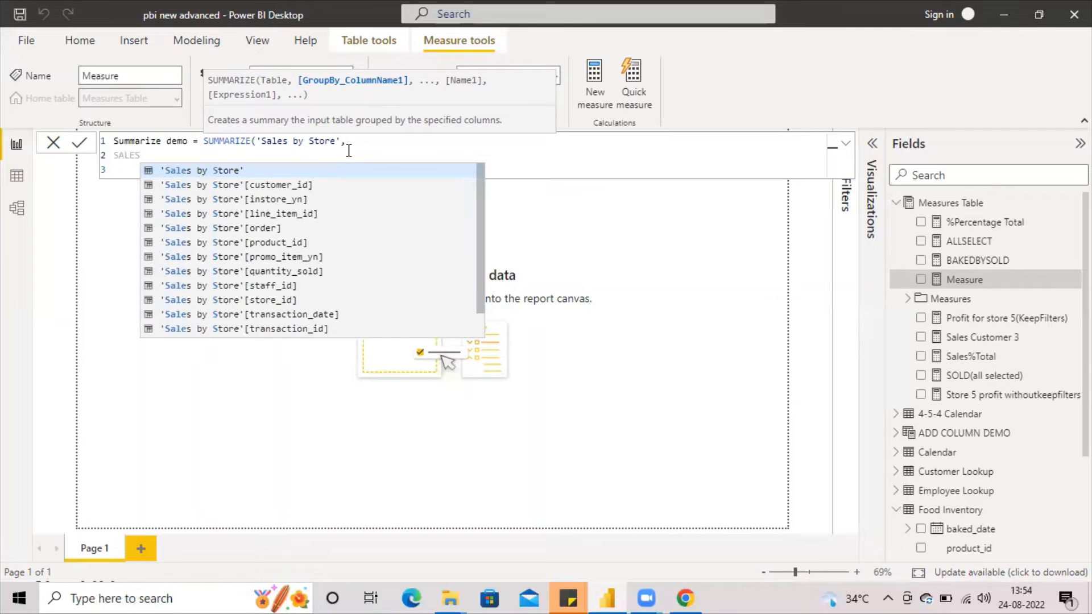
key(Down)
key(Tab)
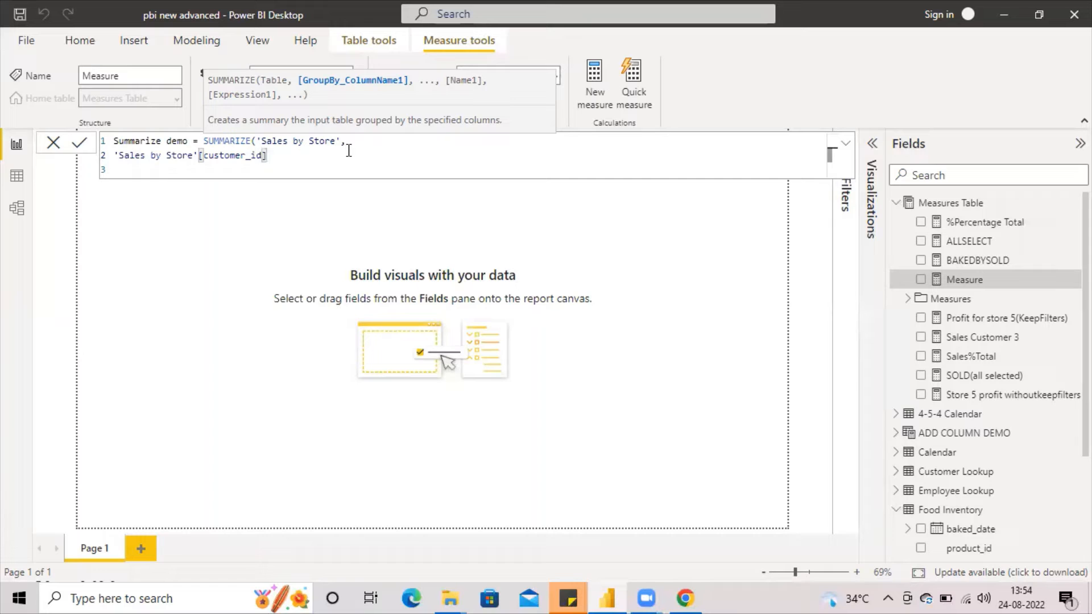
text(,)
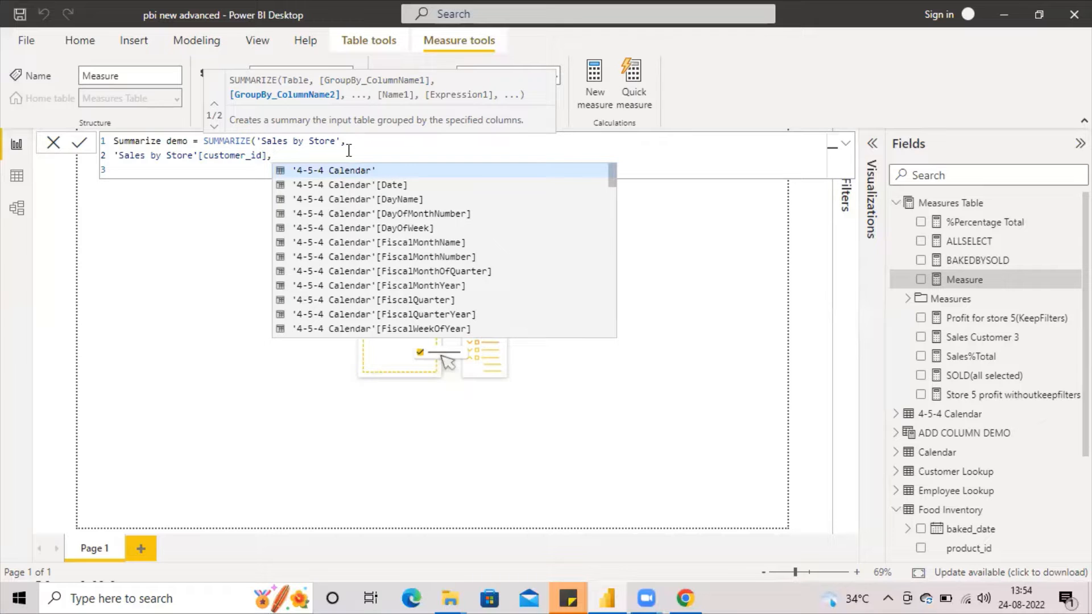
key(Tab)
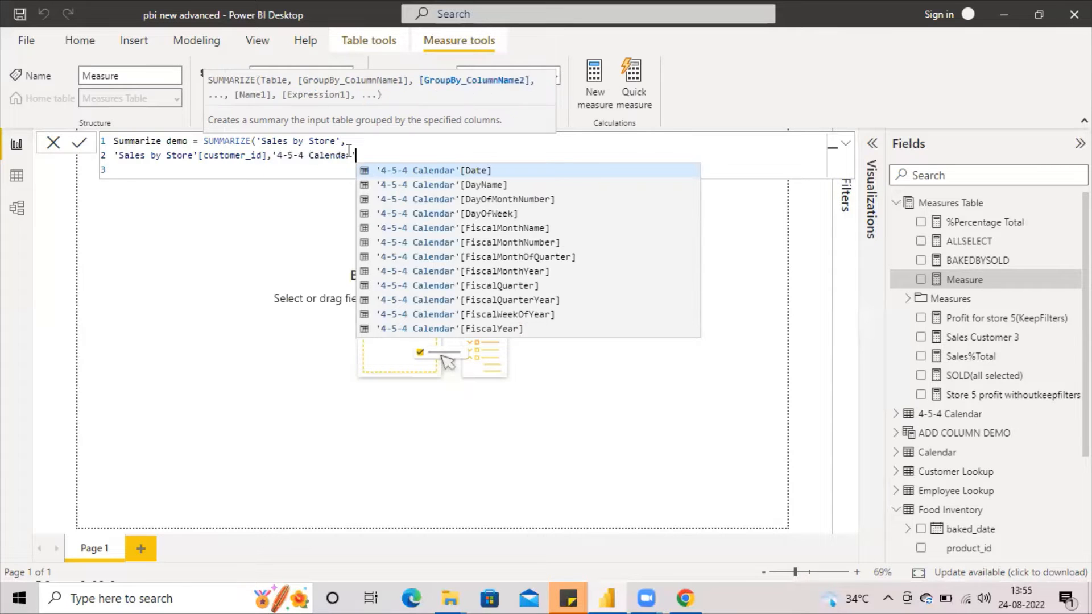
key(ctrl+z)
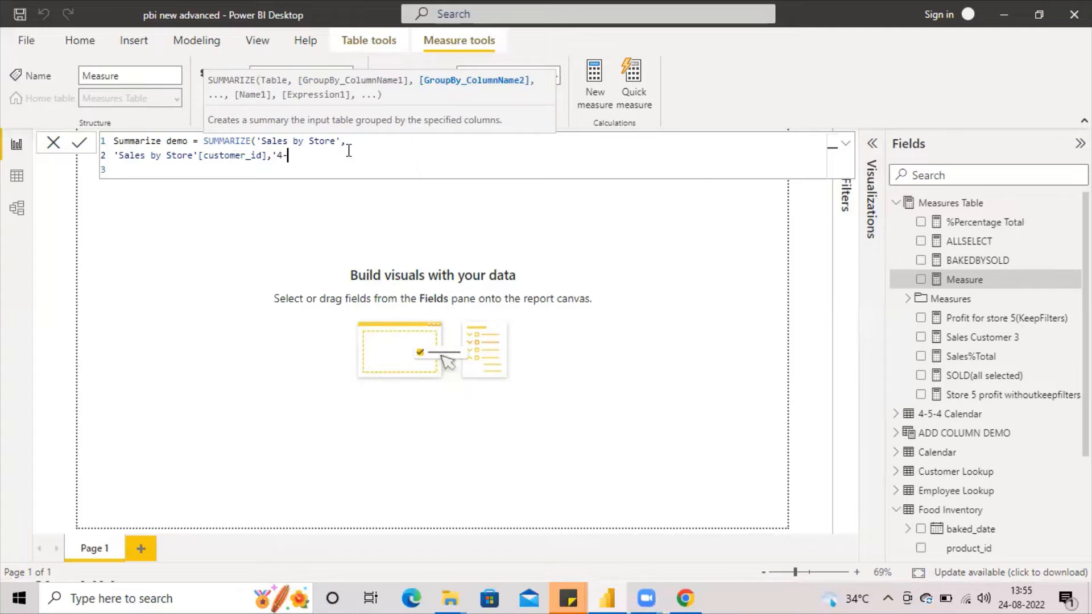
key(BackSpace)
key(BackSpace)
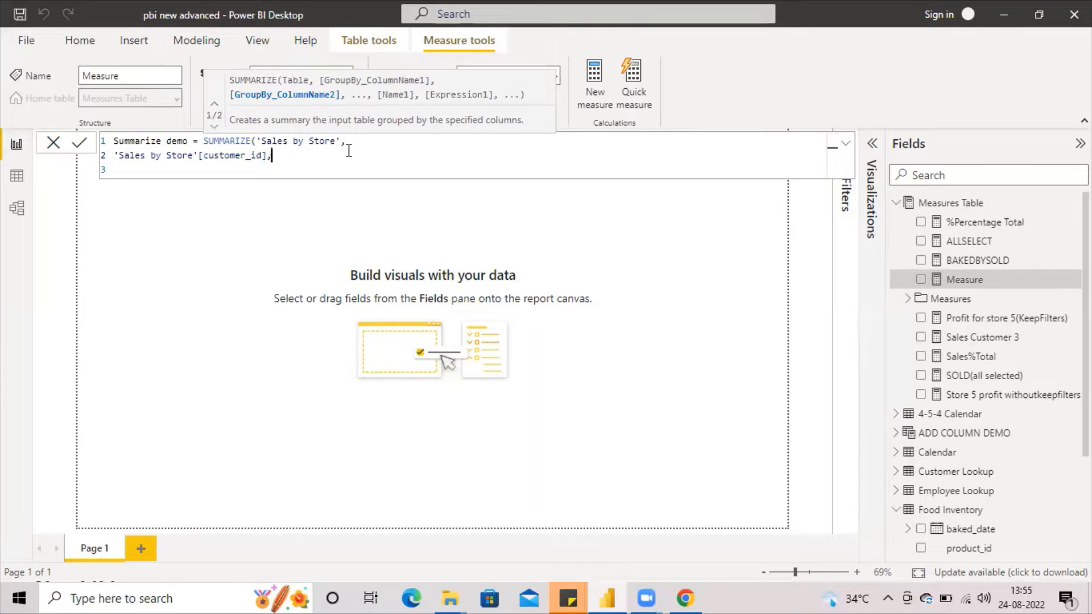
Step: Add 'Sales by Store'[unit_price] on a new line as the second group-by column of SUMMARIZE
key(shift+Return)
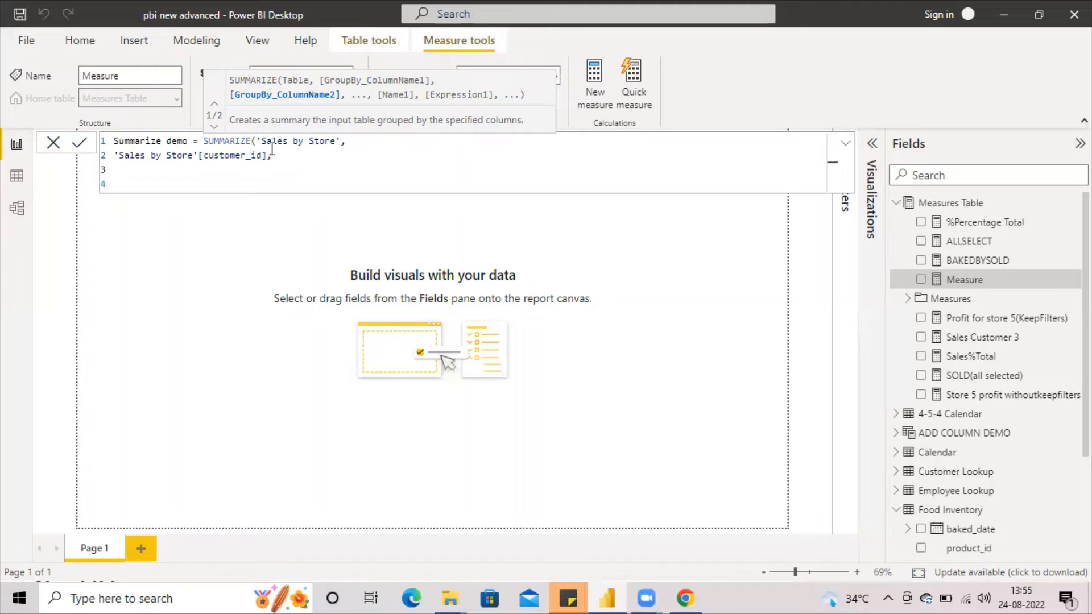
text(SAL)
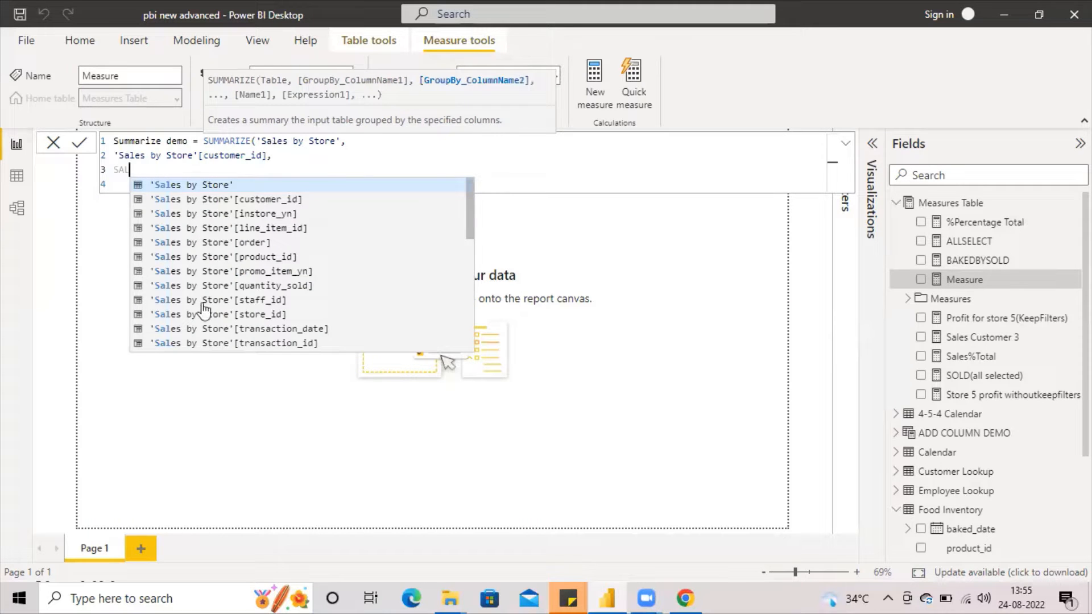
scroll(244, 278, down, 1)
scroll(348, 273, down, 1)
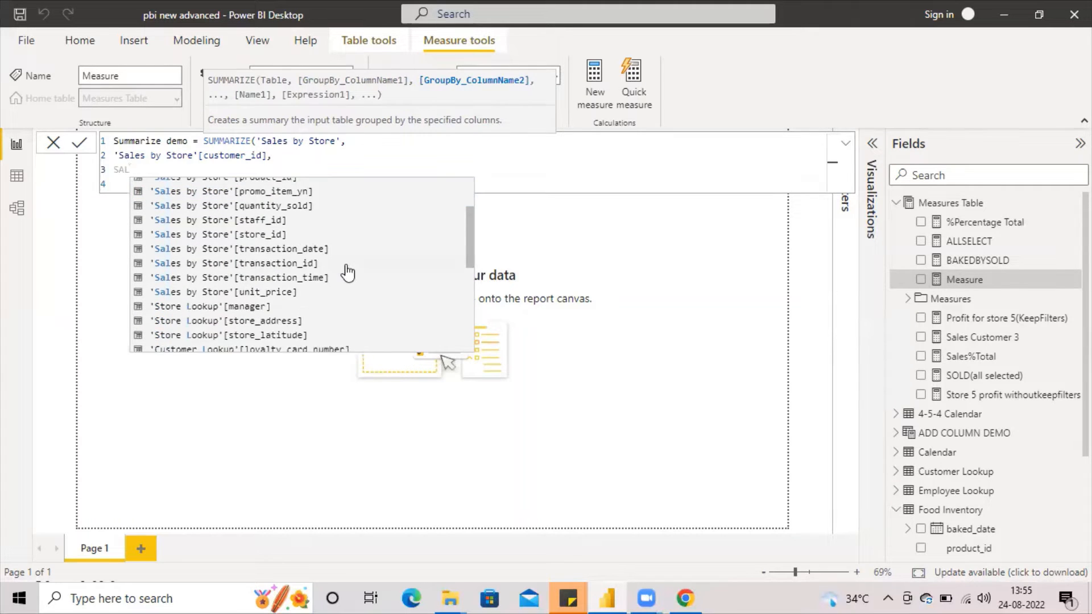
scroll(323, 291, down, 4)
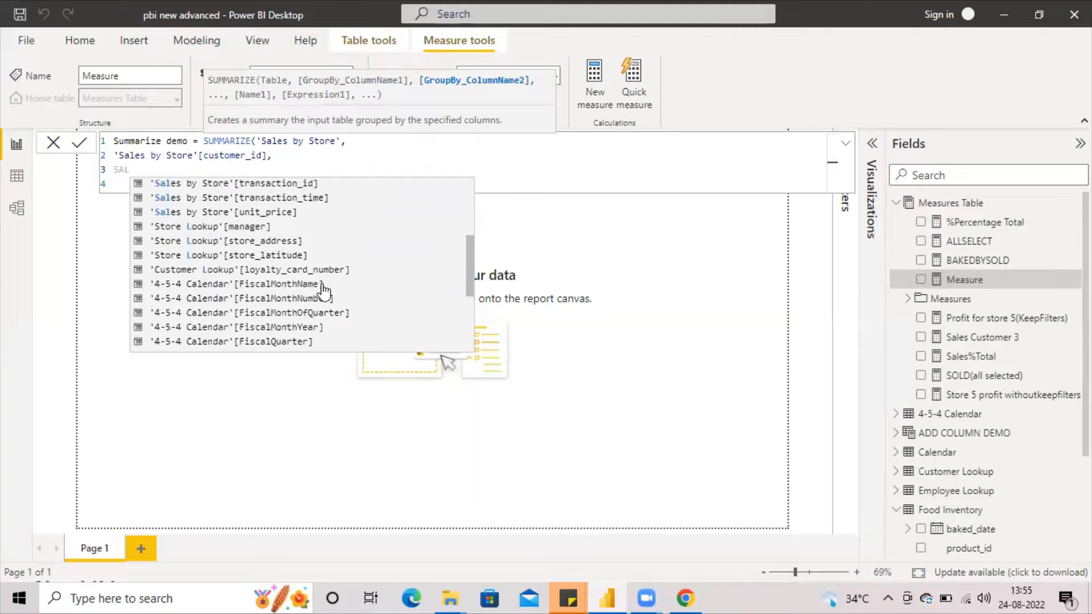
scroll(323, 292, up, 2)
scroll(273, 256, up, 3)
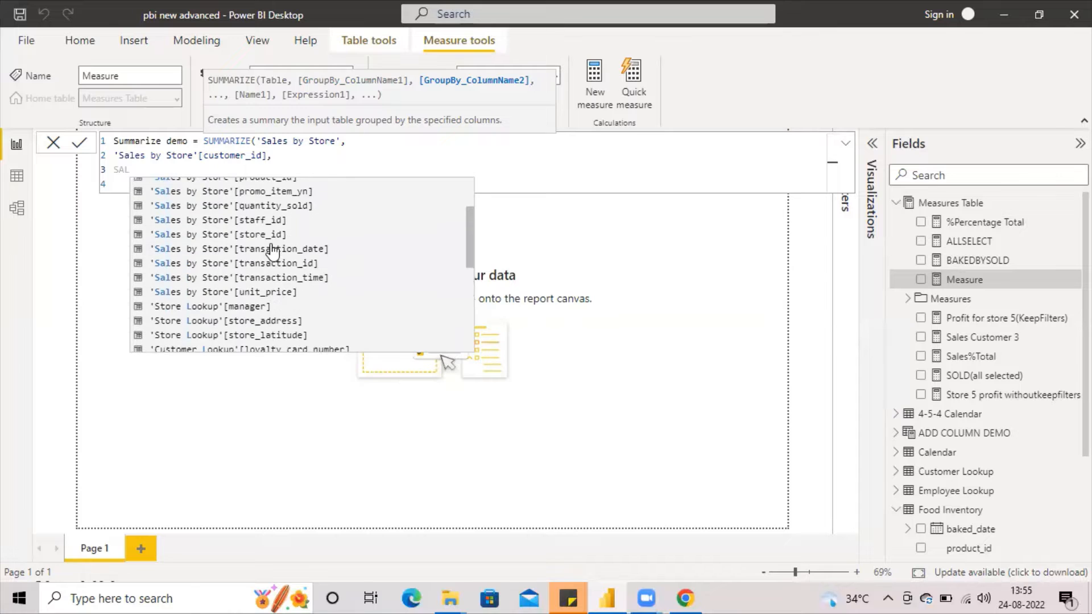
scroll(273, 250, up, 1)
scroll(273, 250, down, 1)
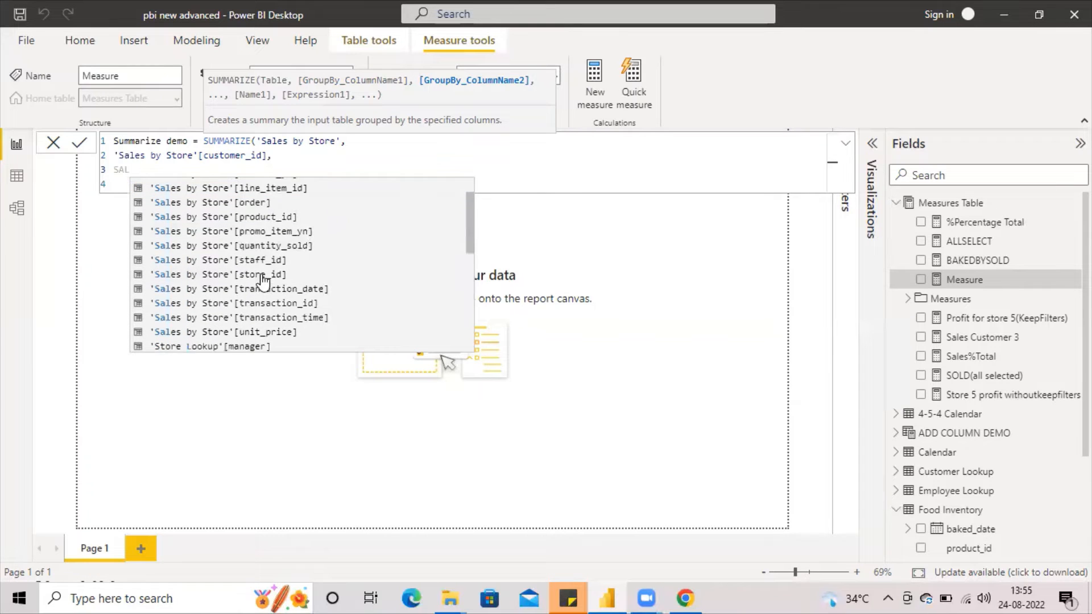
click(265, 332)
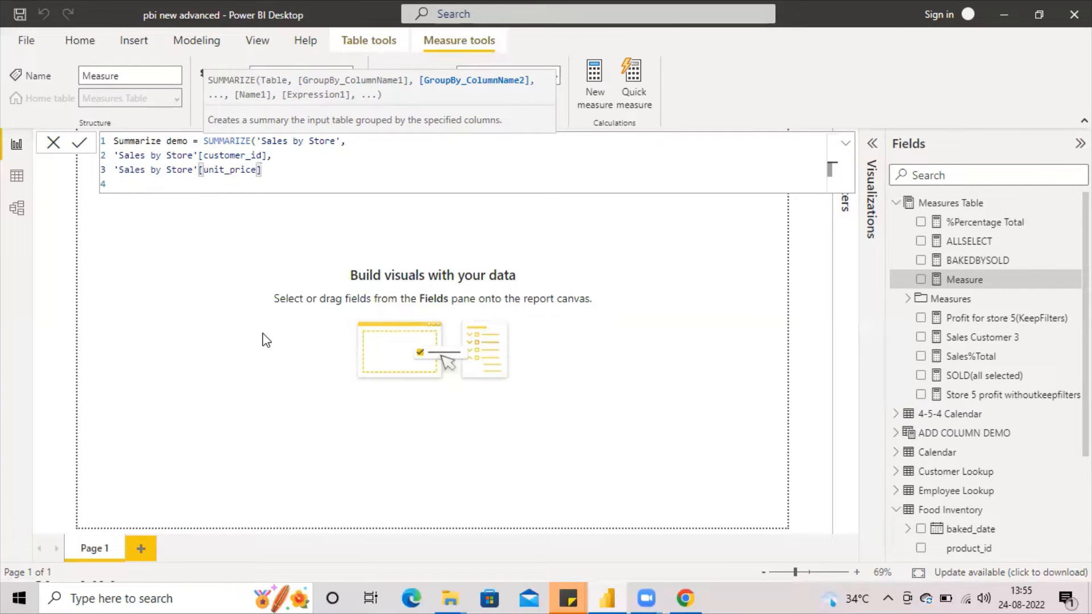
Step: Close the SUMMARIZE function with a parenthesis on its own line and commit the Summarize demo measure
key(Return)
text())
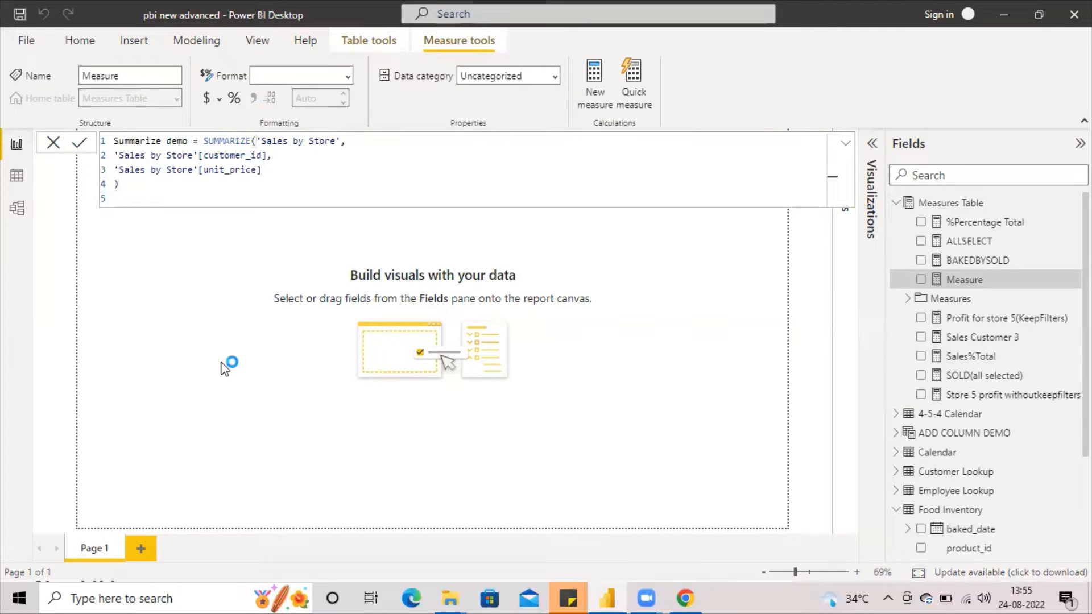
key(Return)
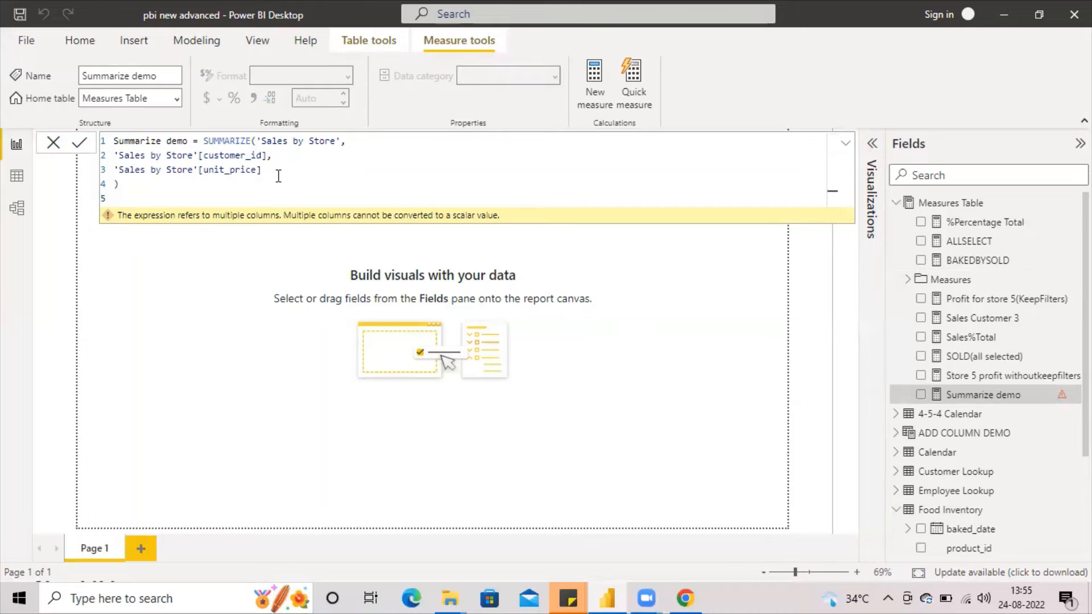
Step: Remove the 'Sales by Store'[unit_price] argument and the comma after customer_id from the formula, and commit the measure
drag(277, 171, 116, 171)
key(BackSpace)
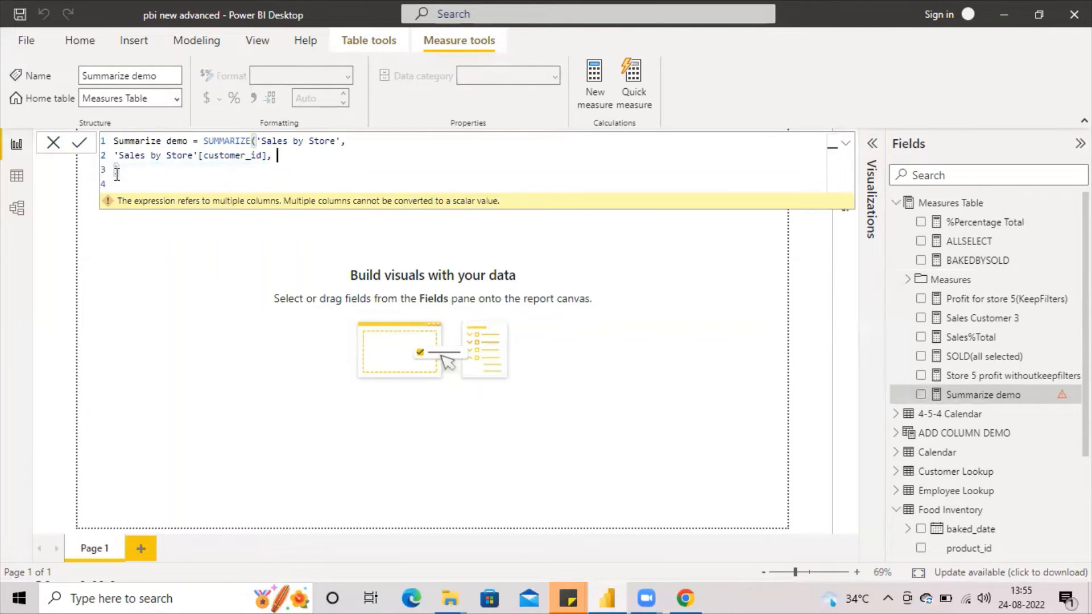
key(BackSpace)
key(BackSpace)
click(80, 143)
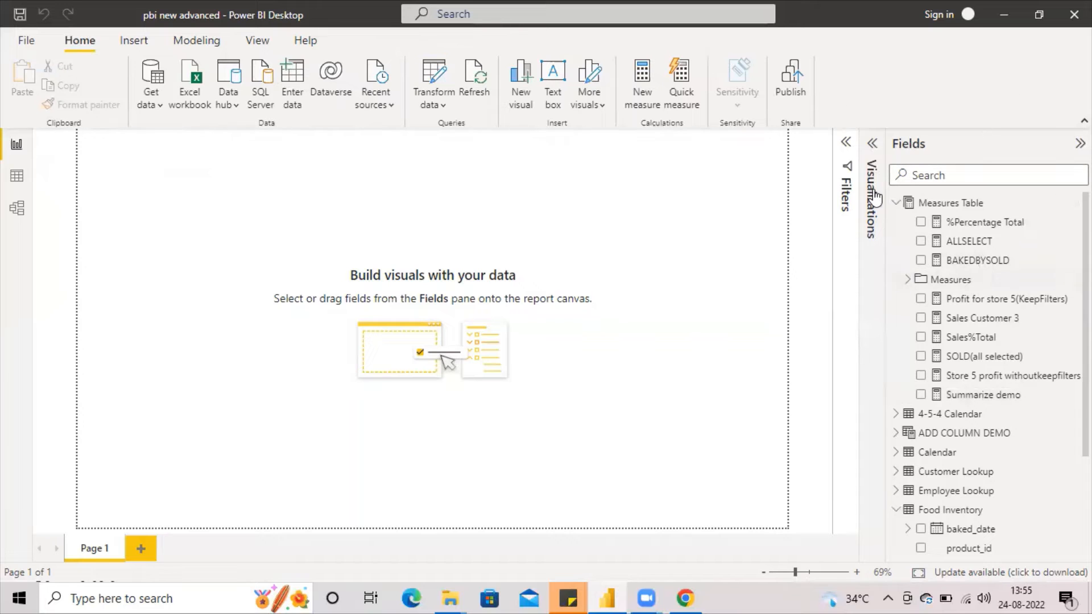
Step: Insert a table visual on the report page, add the Summarize demo measure to it, and enlarge the visual
click(872, 153)
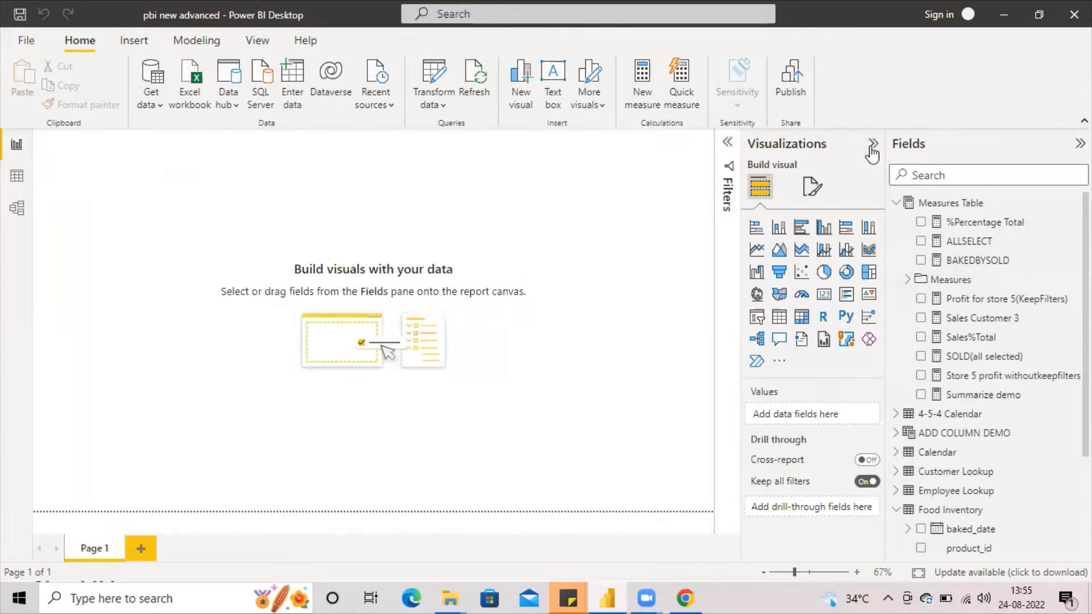
click(779, 316)
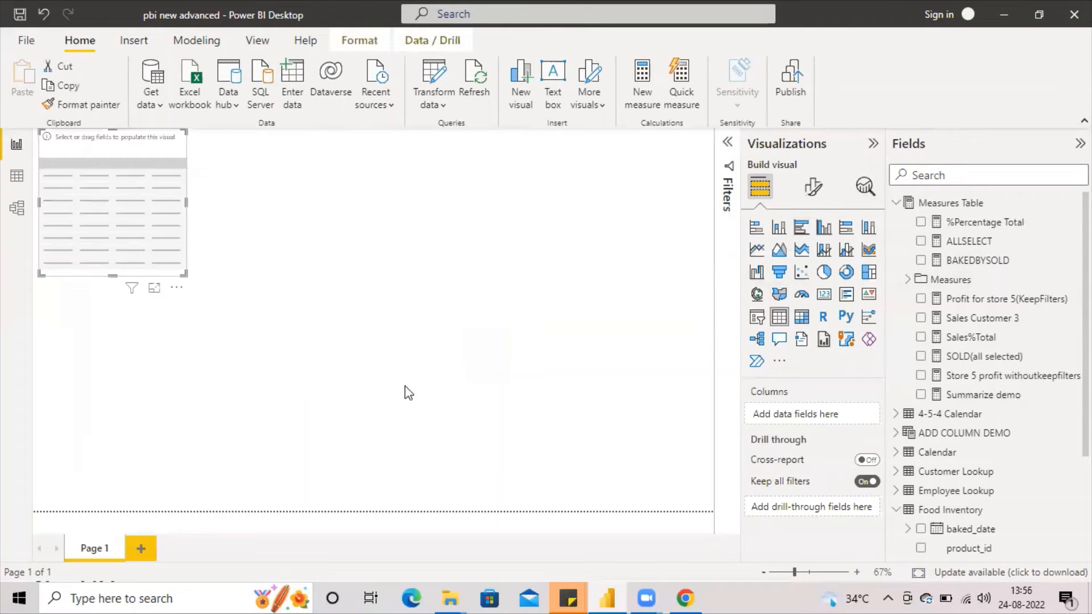
click(922, 396)
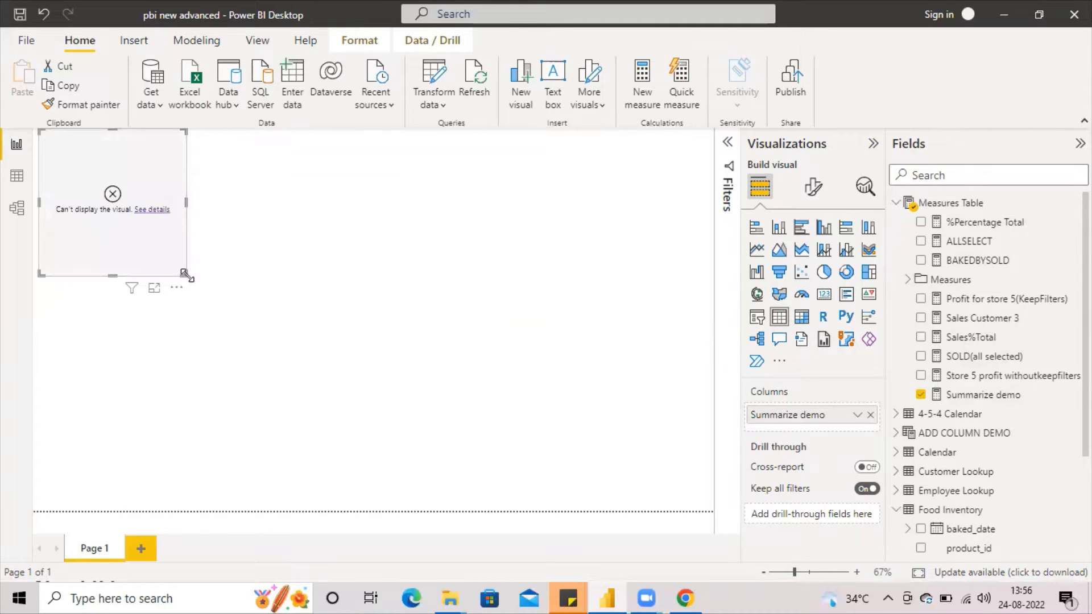
drag(186, 275, 470, 378)
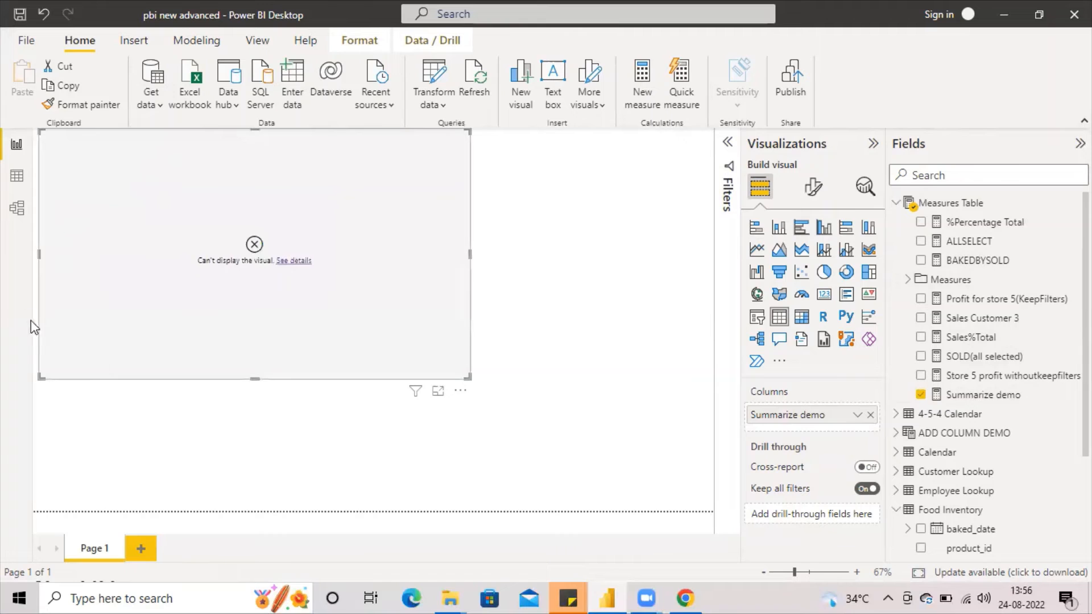
Step: Switch to the Data view, clear the leftover ADD COLUMN DEMO text from the formula bar, and bring up the Summarize demo measure's formula
click(14, 181)
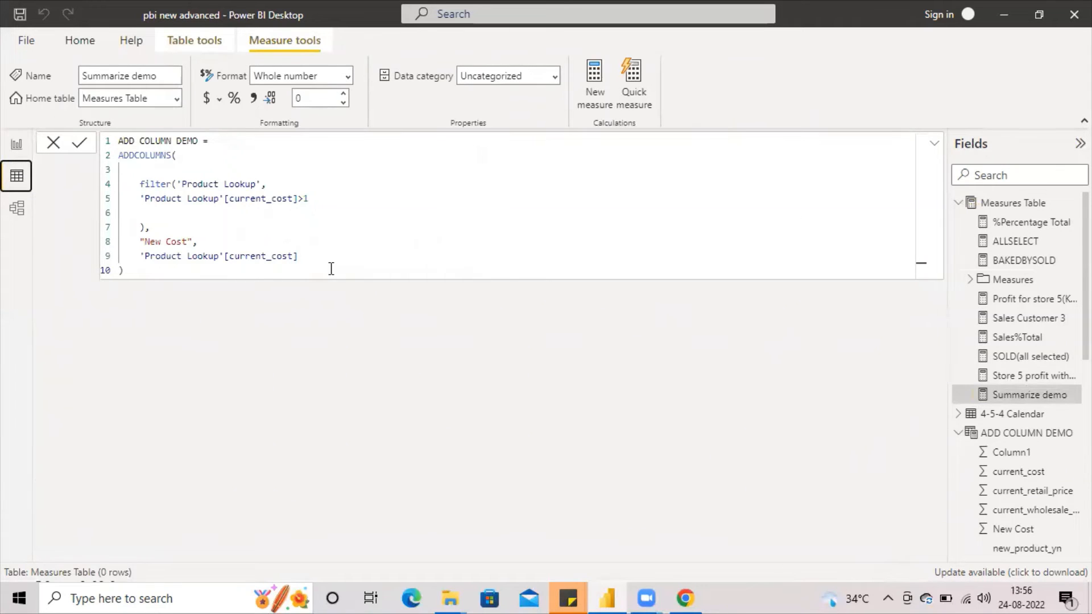
drag(301, 266, 97, 140)
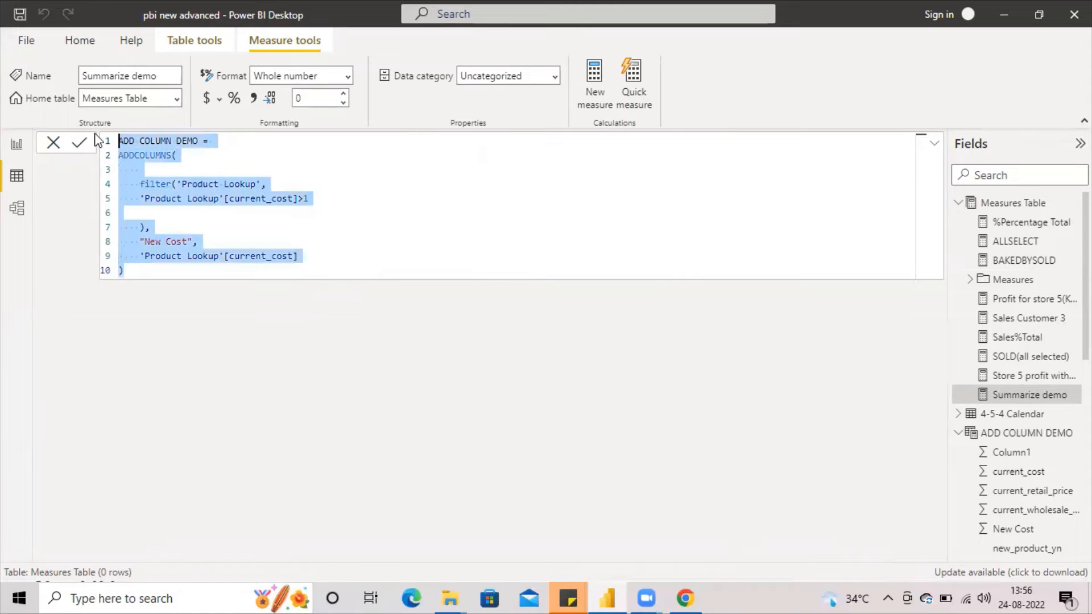
key(Delete)
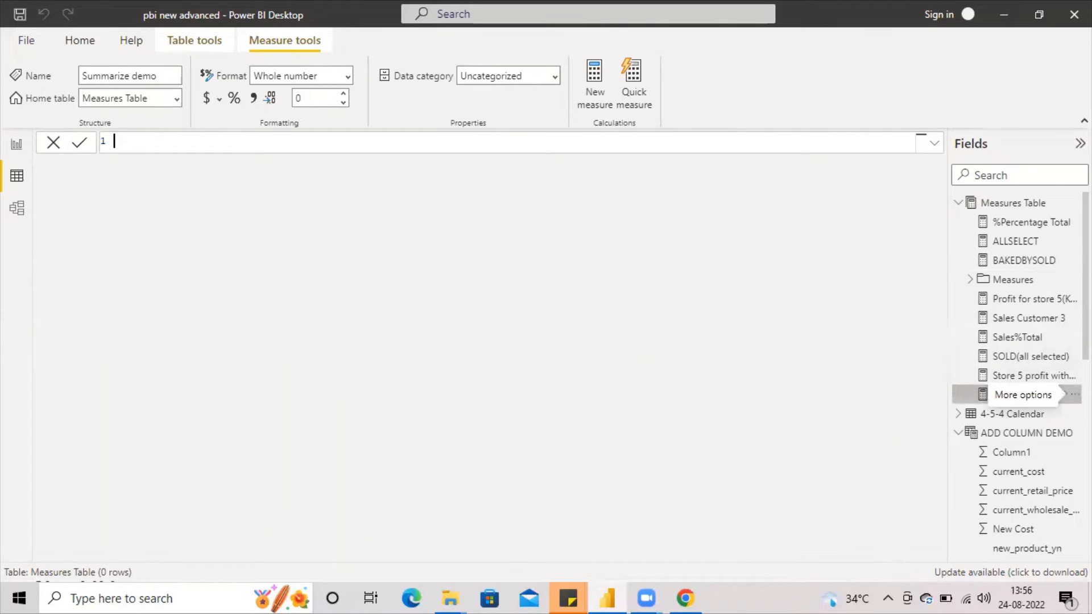
click(1075, 395)
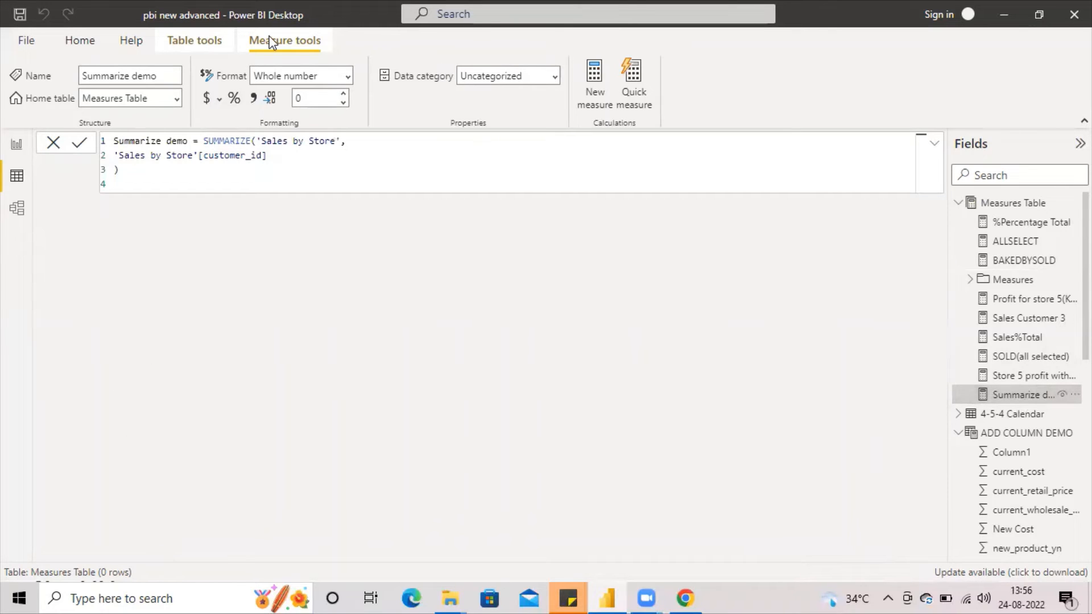
Step: Copy the entire formula of the Summarize demo measure
click(217, 40)
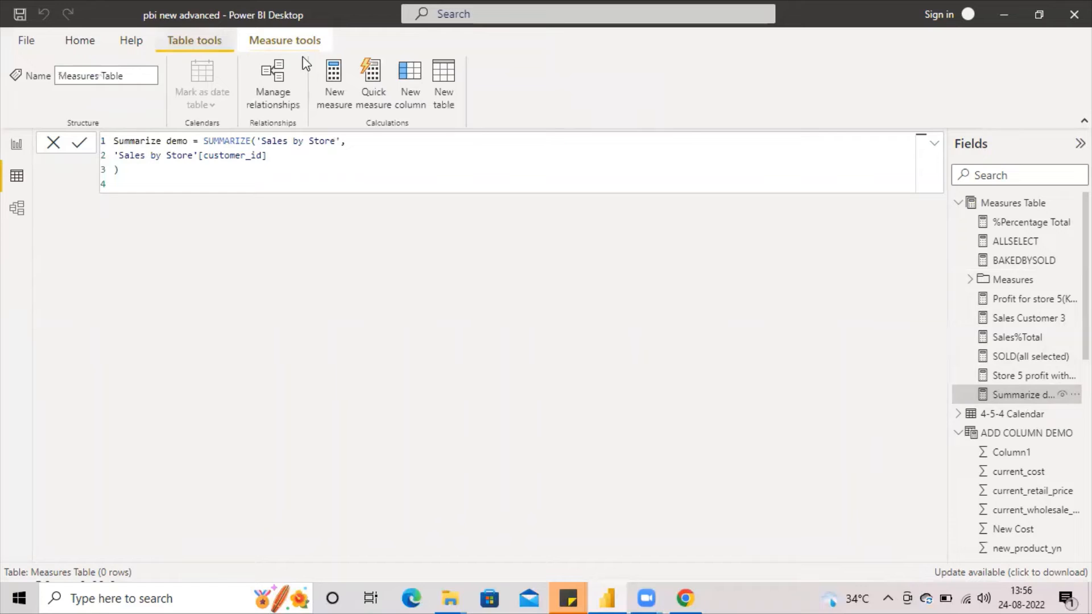
click(439, 74)
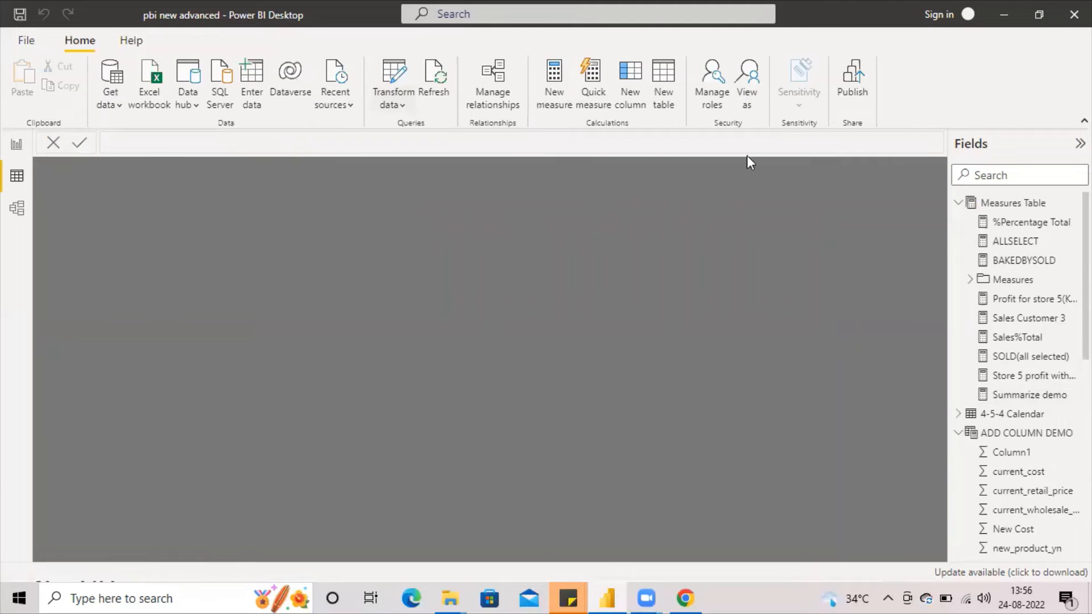
click(1010, 395)
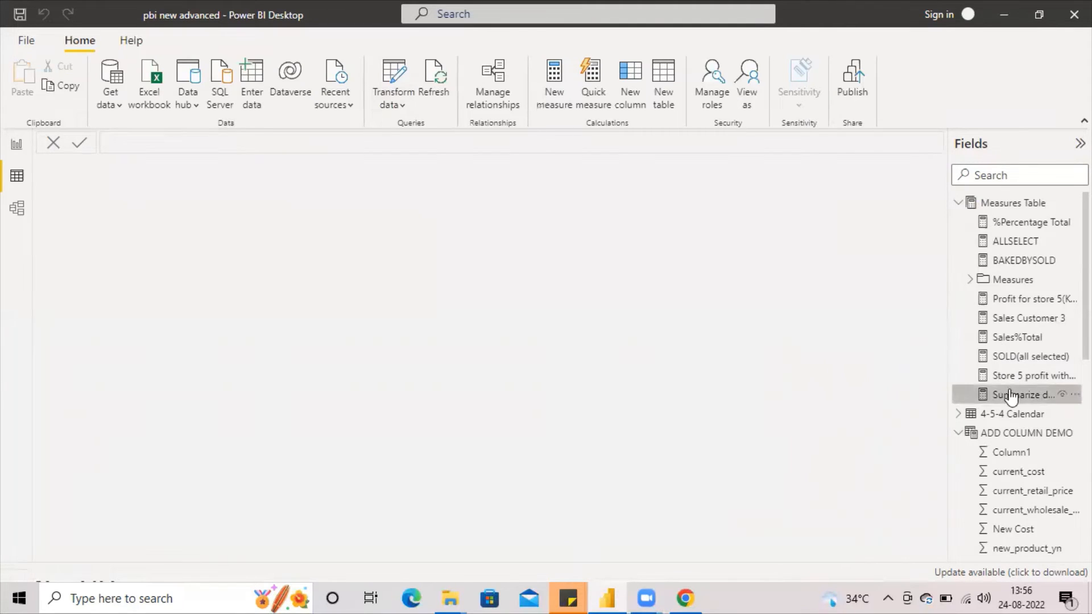
drag(139, 170, 118, 139)
key(ctrl+c)
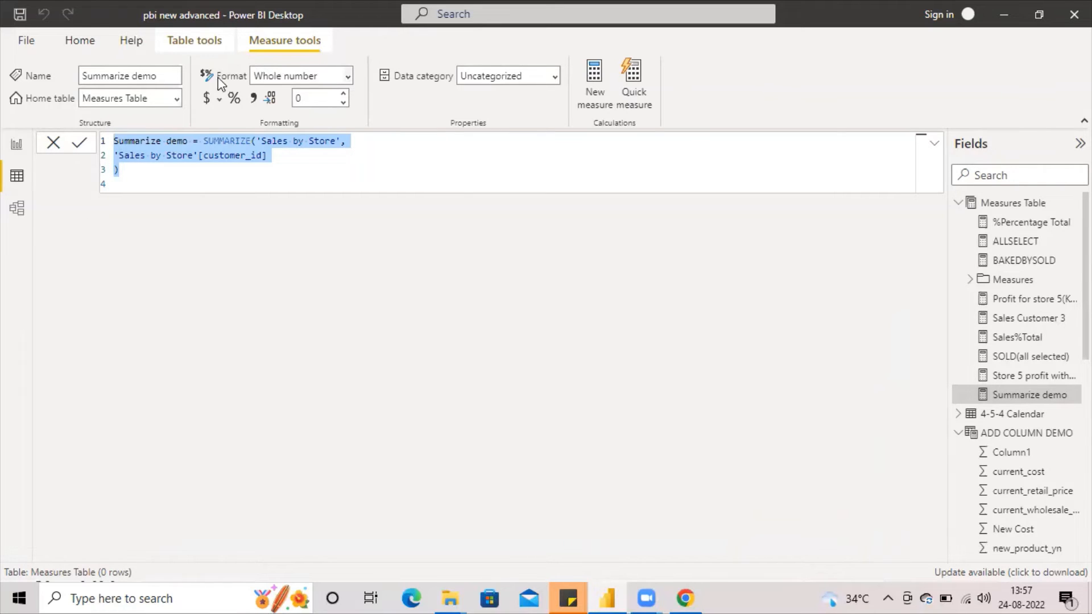
Step: Create a new calculated table from the copied Summarize demo formula, grouping 'Sales by Store' by customer_id
click(212, 46)
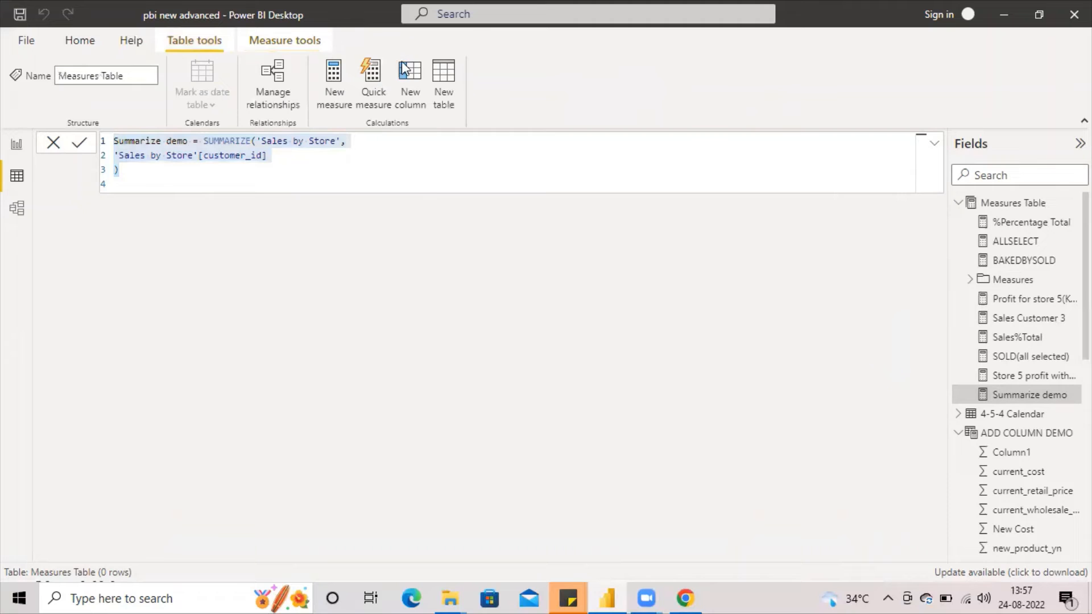
click(460, 83)
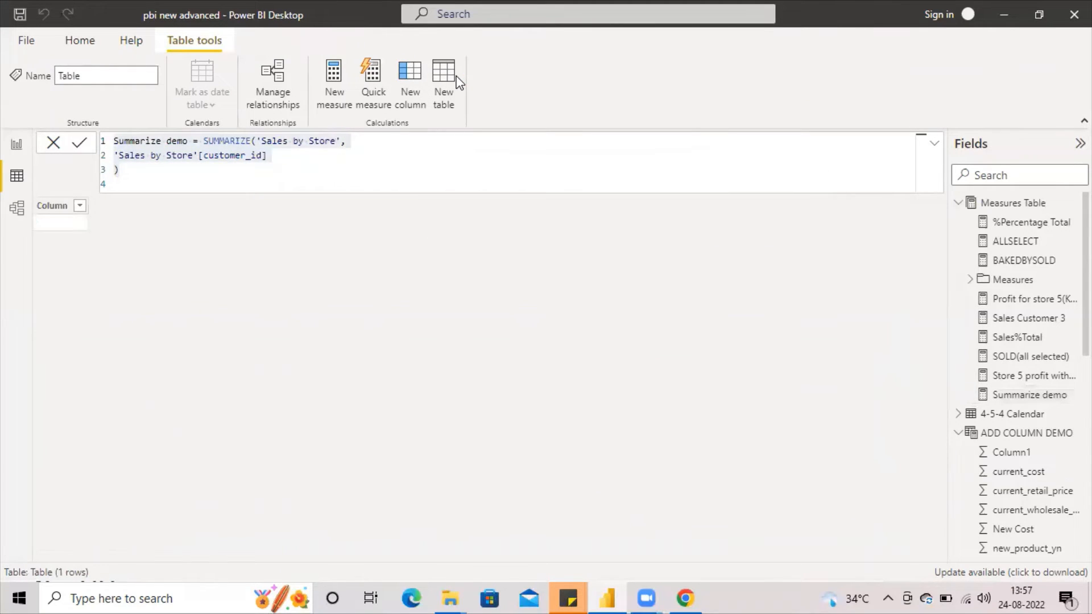
key(ctrl+v)
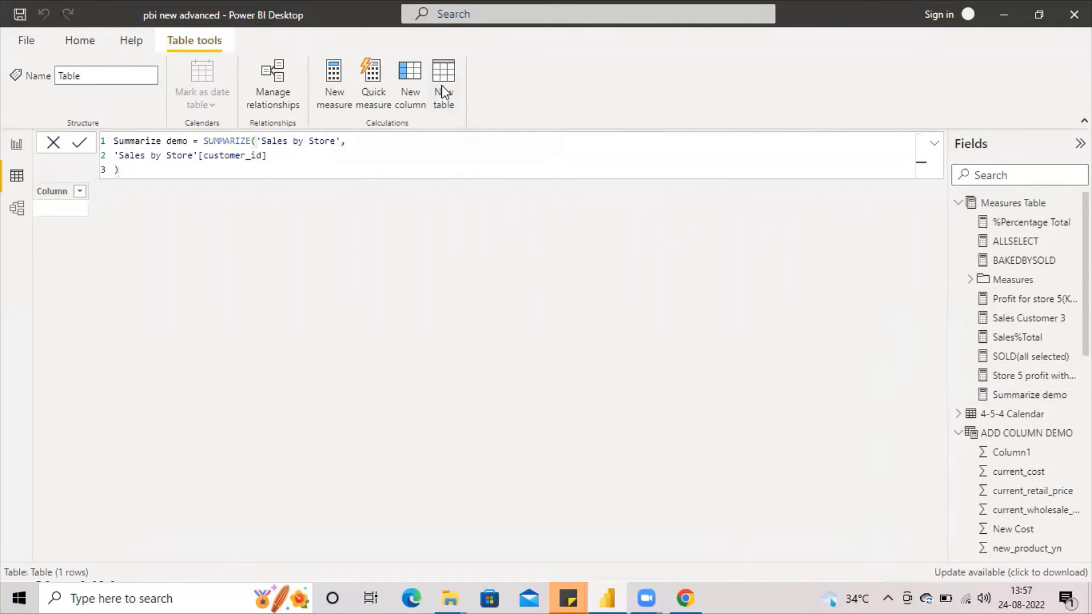
key(Return)
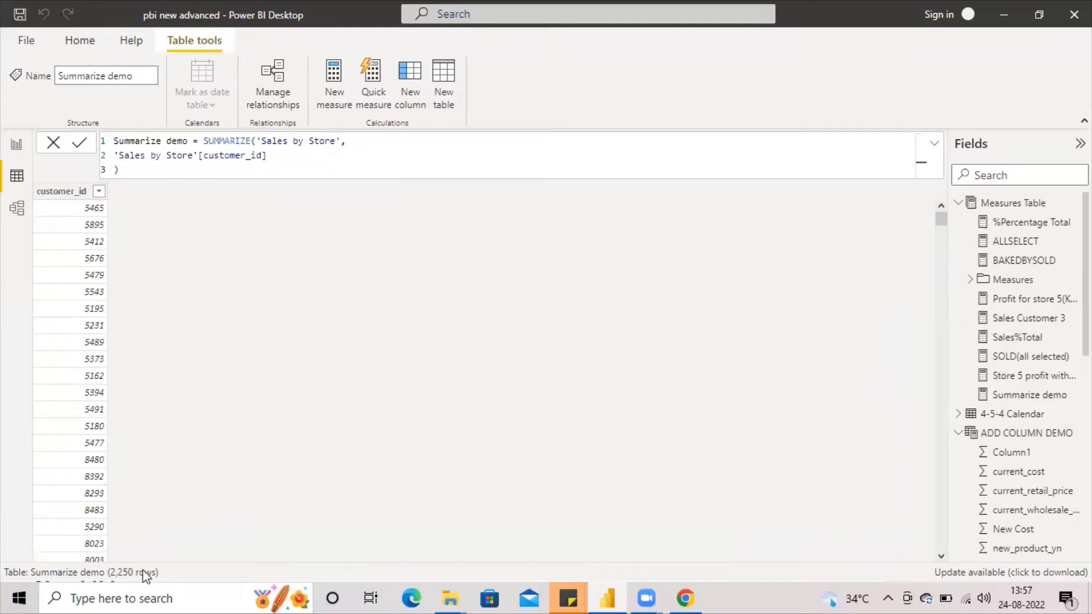
Step: Add a comma after the customer_id column in the Summarize demo table's formula and delete the autocompleted '4-5-4 Calendar' reference
click(311, 149)
text(,)
key(Tab)
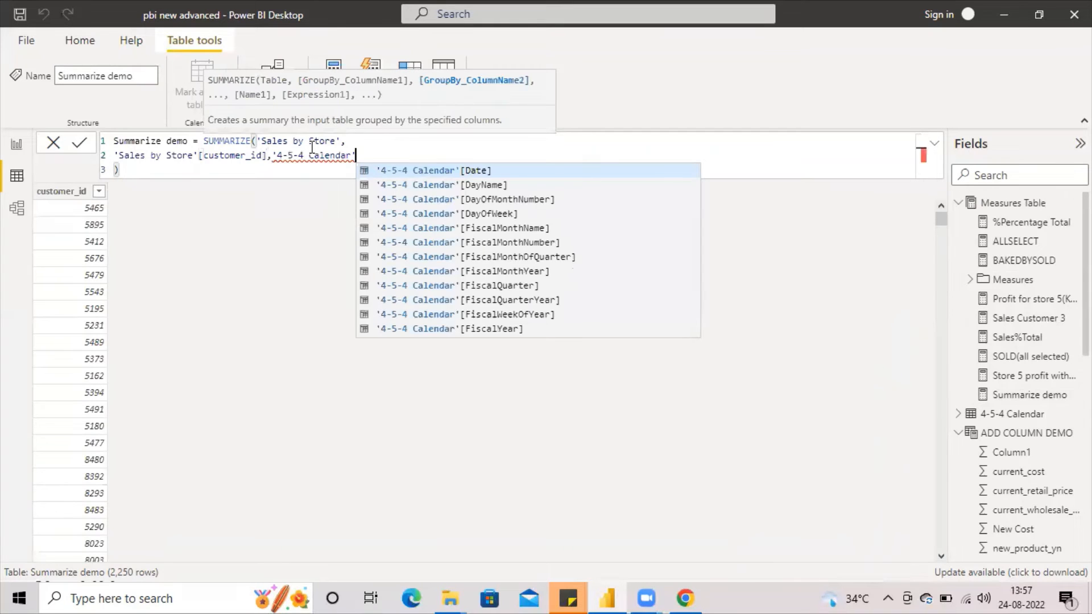
key(BackSpace)
key(BackSpace)
key(BackSpace)
key(BackSpace)
key(BackSpace)
key(BackSpace)
key(BackSpace)
key(BackSpace)
key(BackSpace)
key(BackSpace)
key(BackSpace)
key(BackSpace)
key(BackSpace)
key(BackSpace)
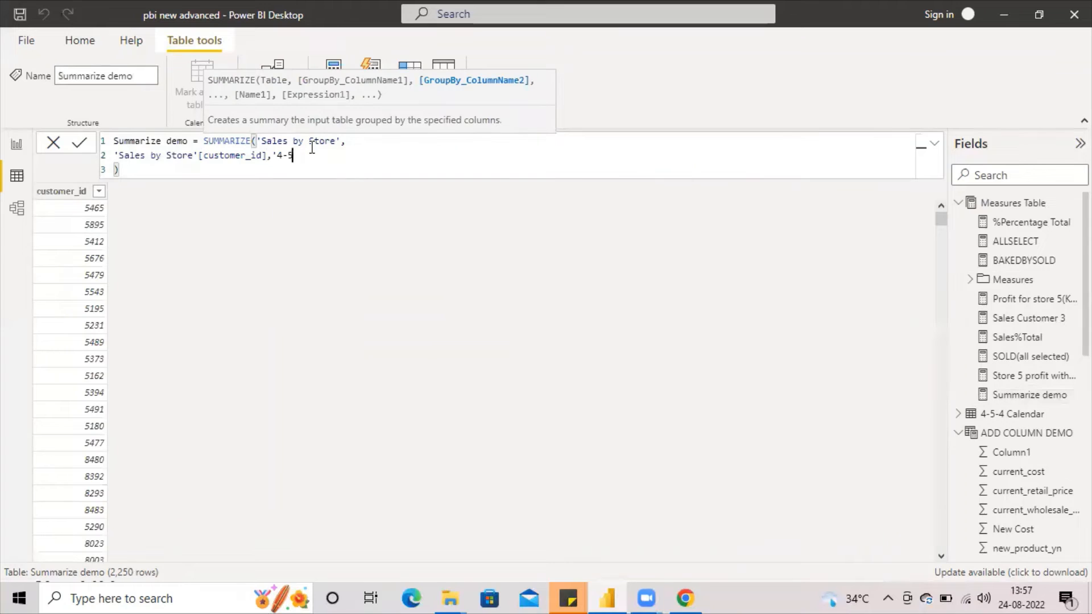
key(BackSpace)
key(BackSpace)
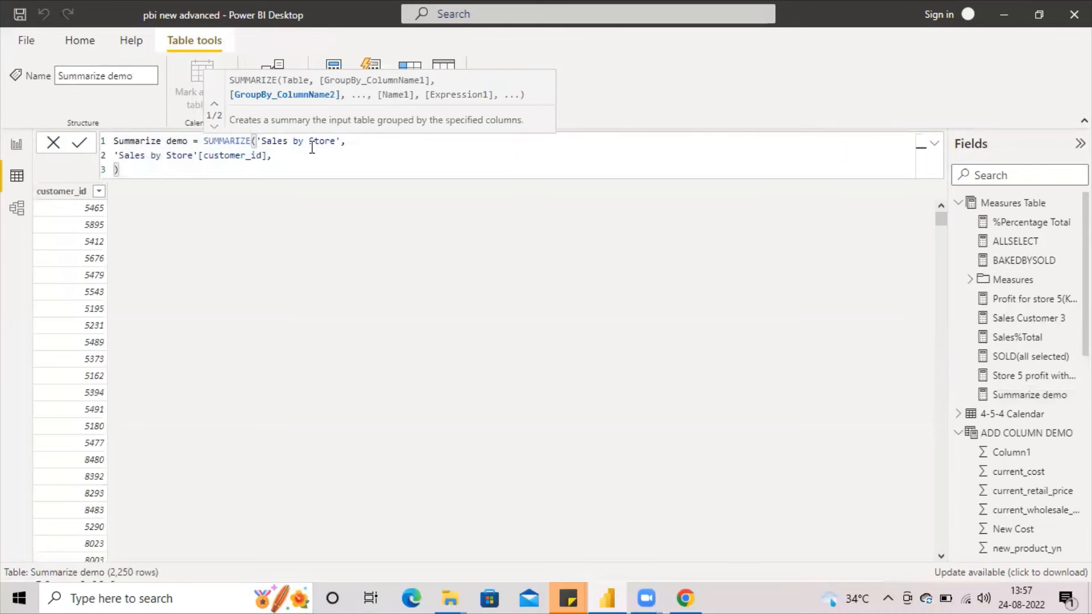
Step: Add 'Sales by Store'[quantity_sold] on a new line as the second group-by column and commit the table formula
key(Return)
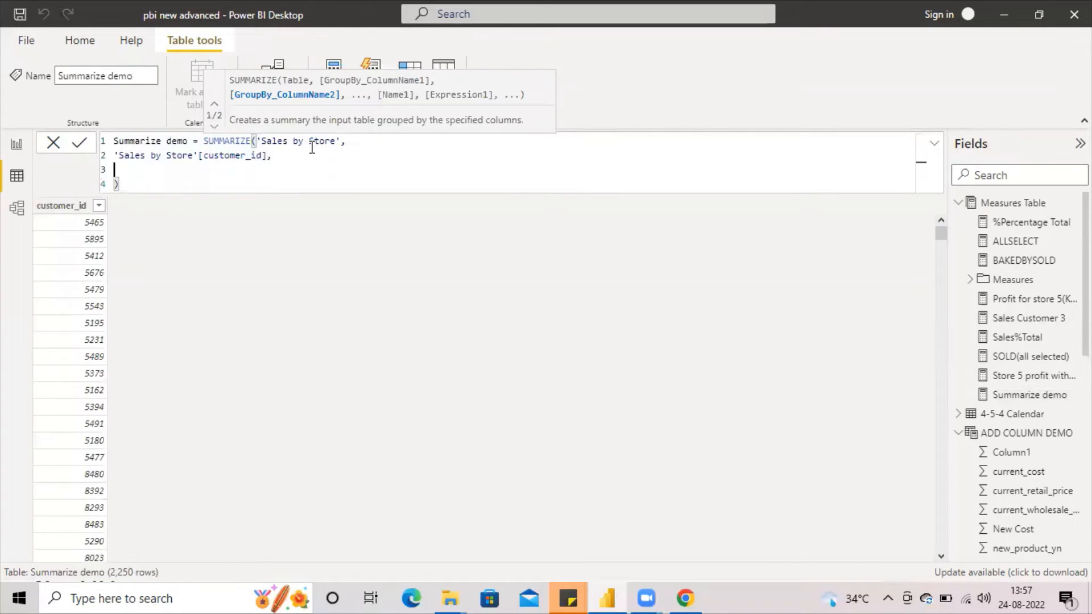
text(SALE)
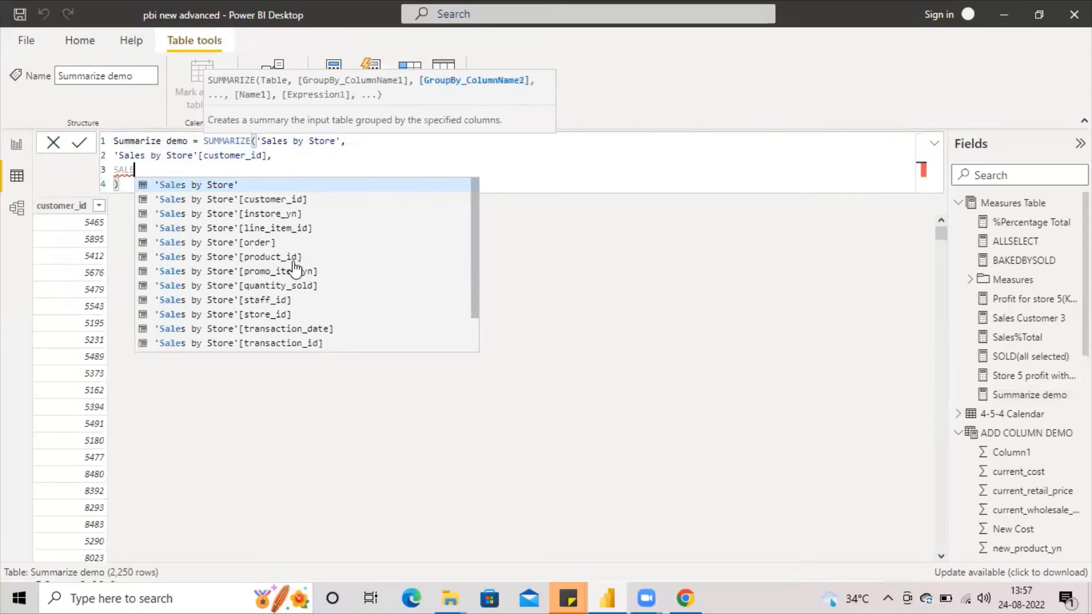
click(307, 286)
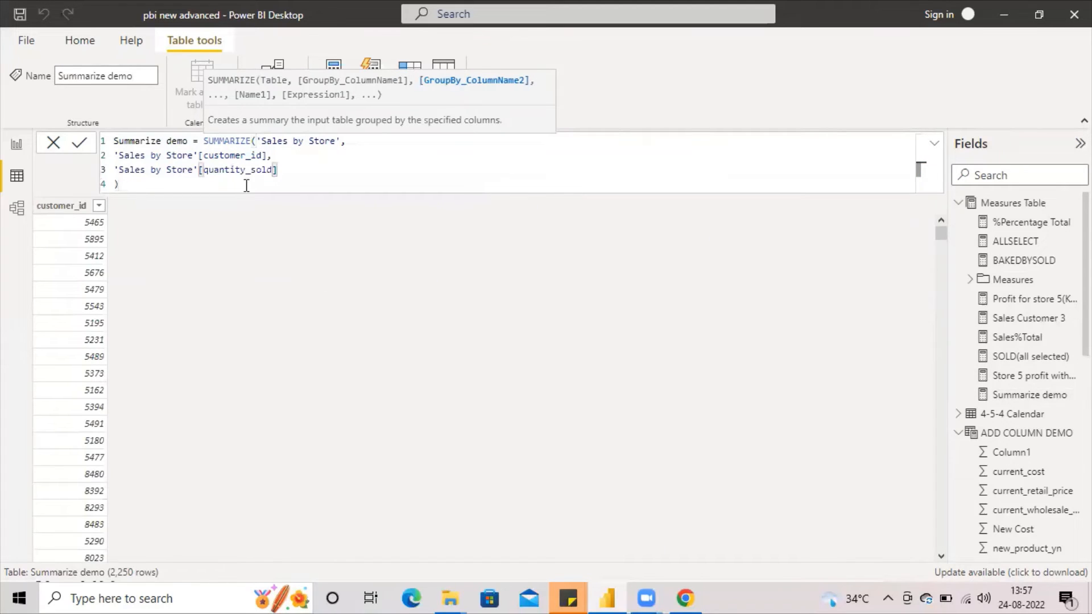
click(79, 143)
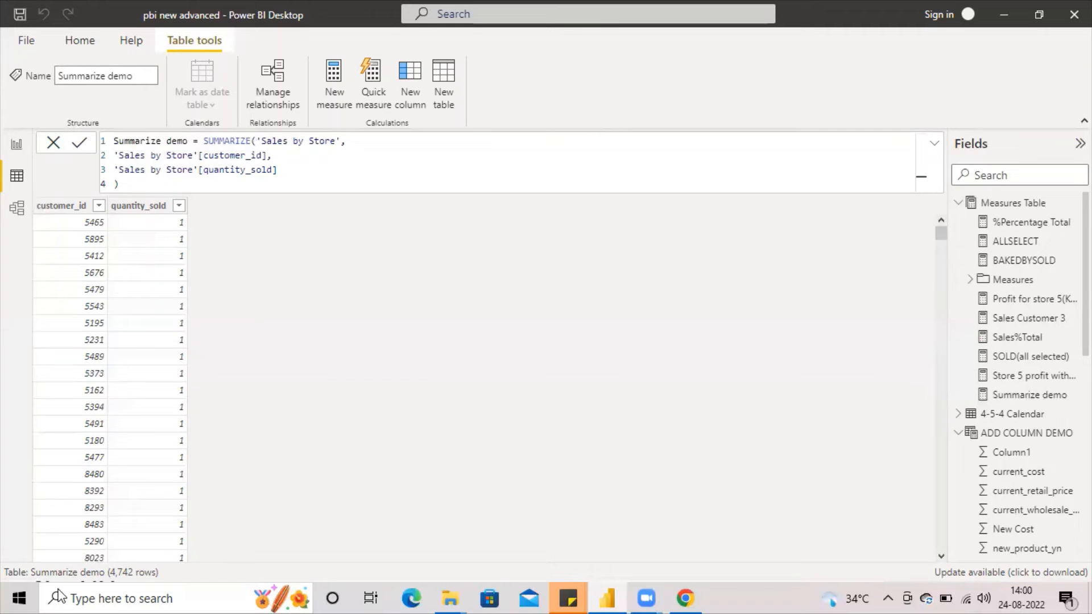
Step: Sort the Summarize demo table by customer_id in ascending order and review the quantity_sold rows for each customer
click(100, 209)
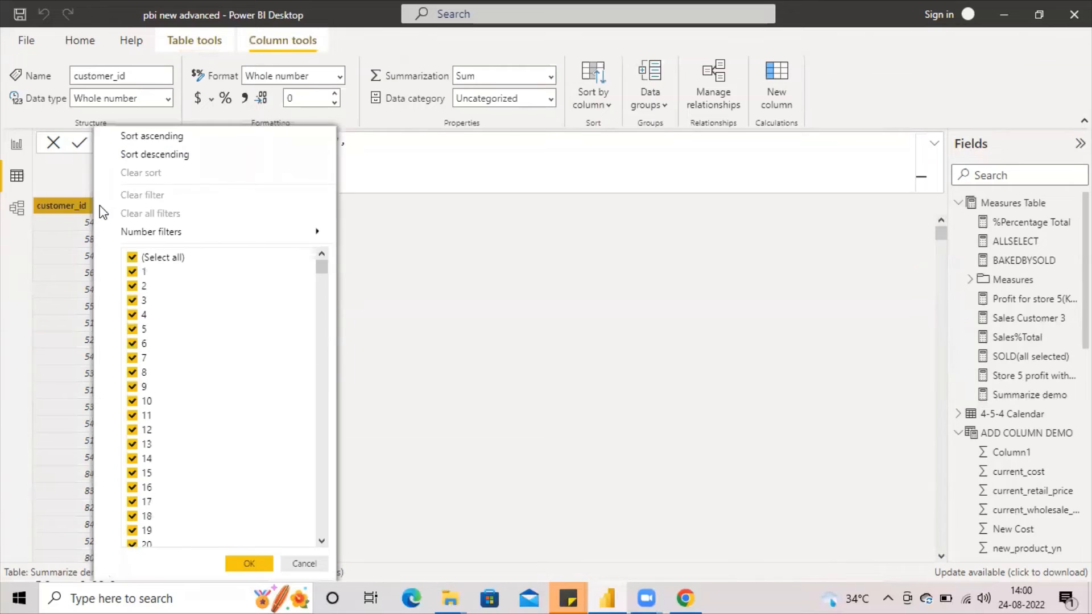
click(175, 137)
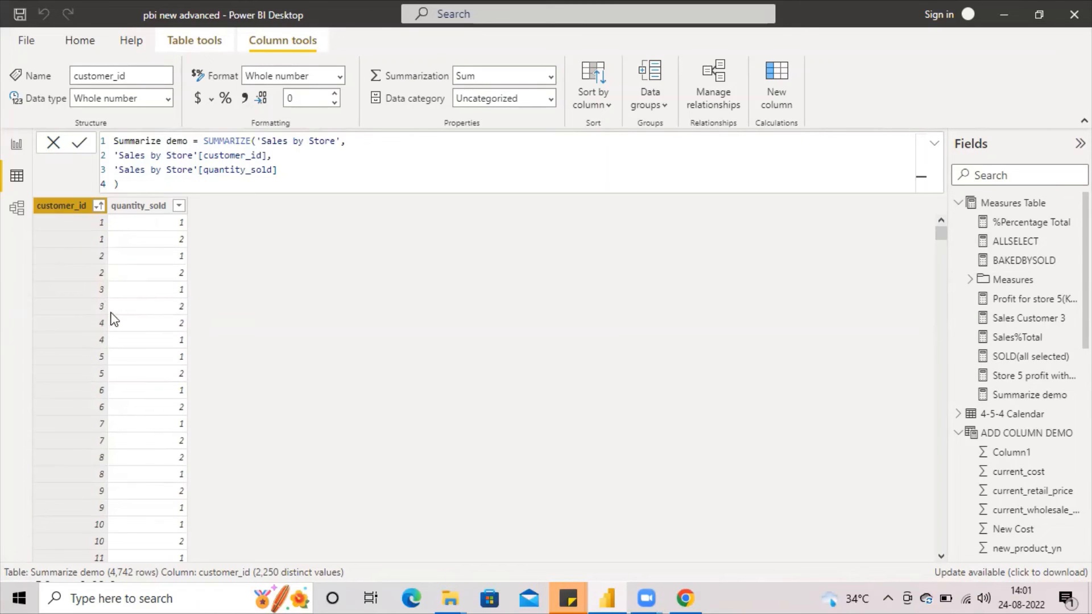
scroll(115, 314, down, 2)
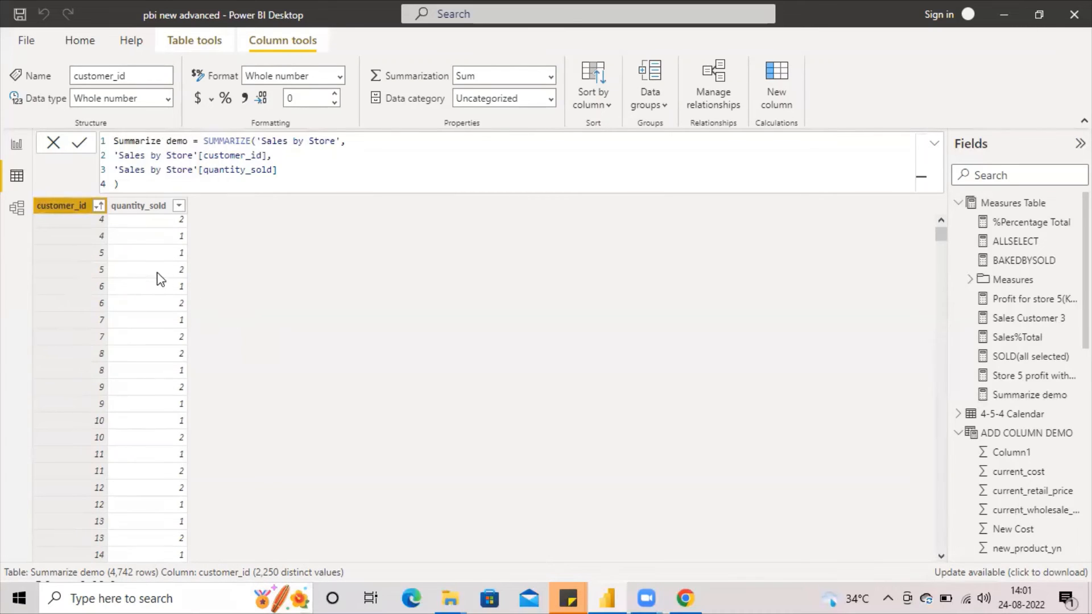
scroll(74, 313, up, 2)
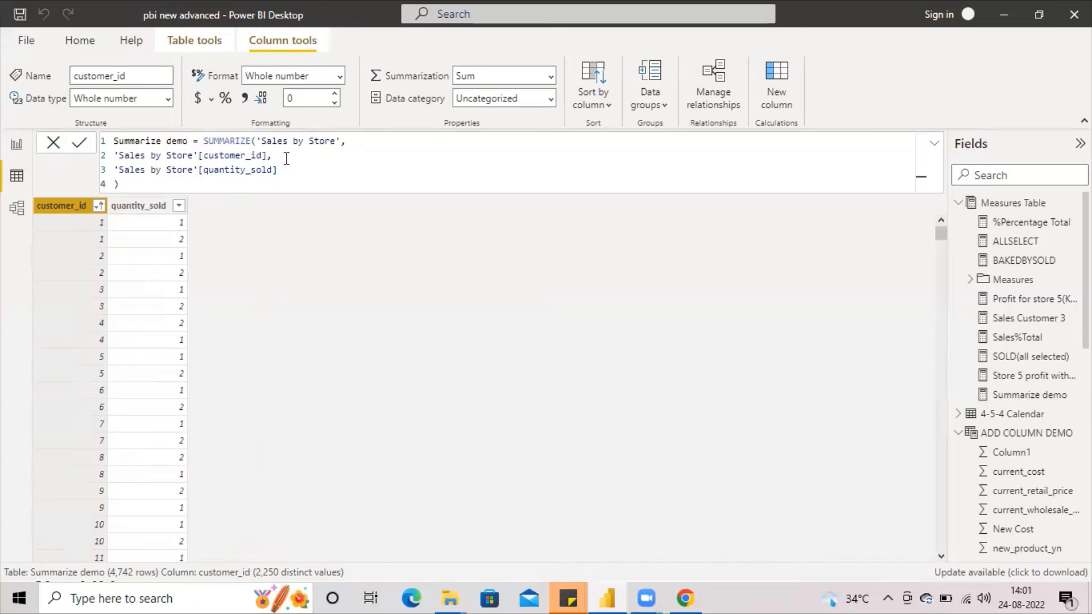
Step: Put the 'Sales by Store' table argument of SUMMARIZE on its own line, set apart by blank lines
click(353, 144)
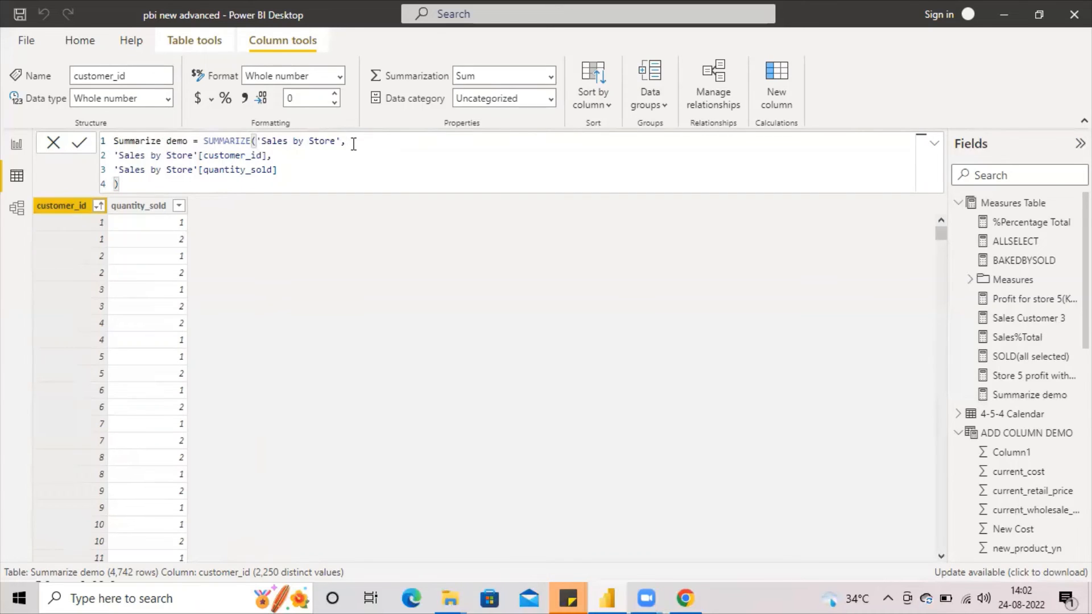
key(shift+Return)
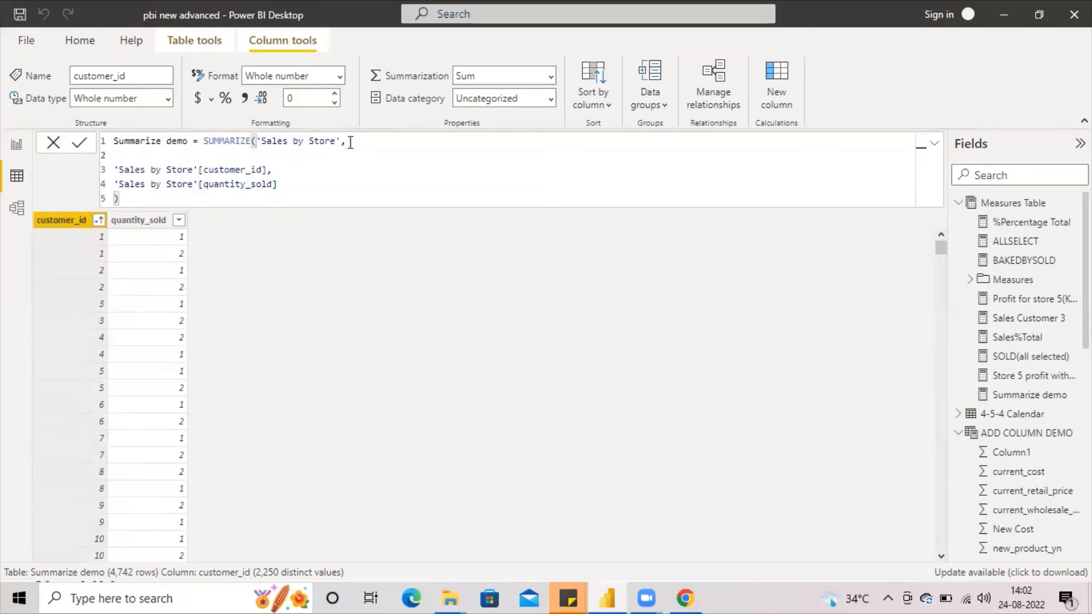
click(256, 141)
key(shift+Return)
key(shift+Return)
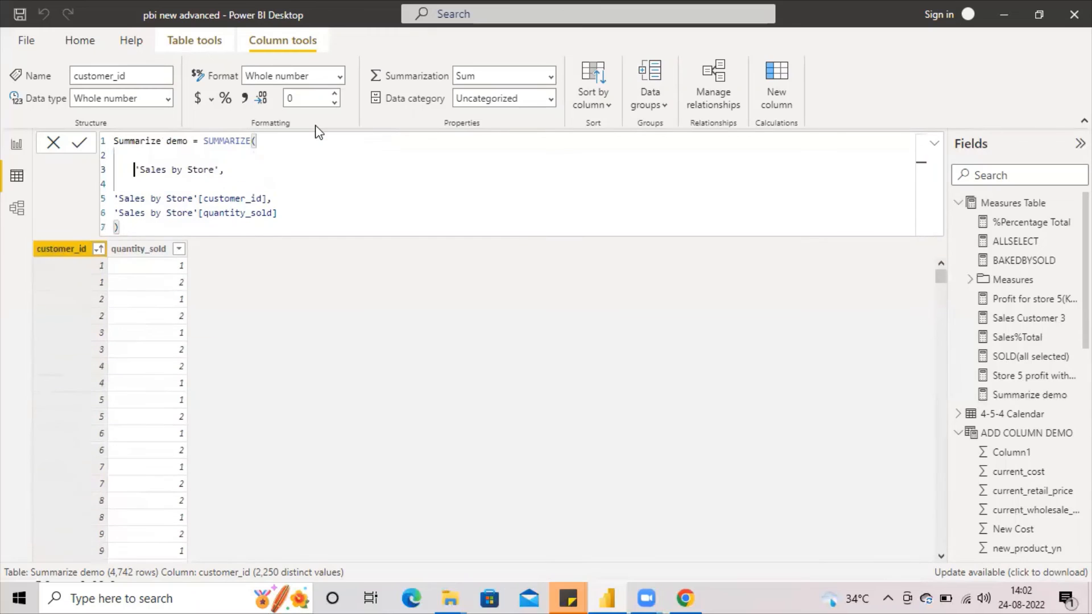
Step: Wrap the 'Sales by Store' argument in a FILTER function, closing it with a parenthesis and comma before the group-by columns
click(261, 144)
text(FILTER)
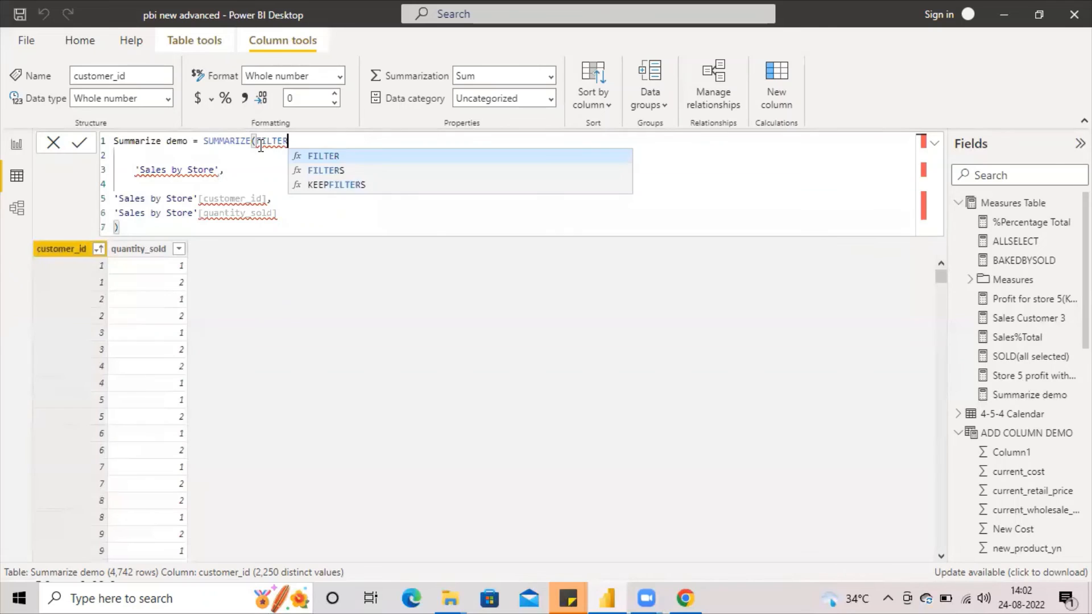
text(()
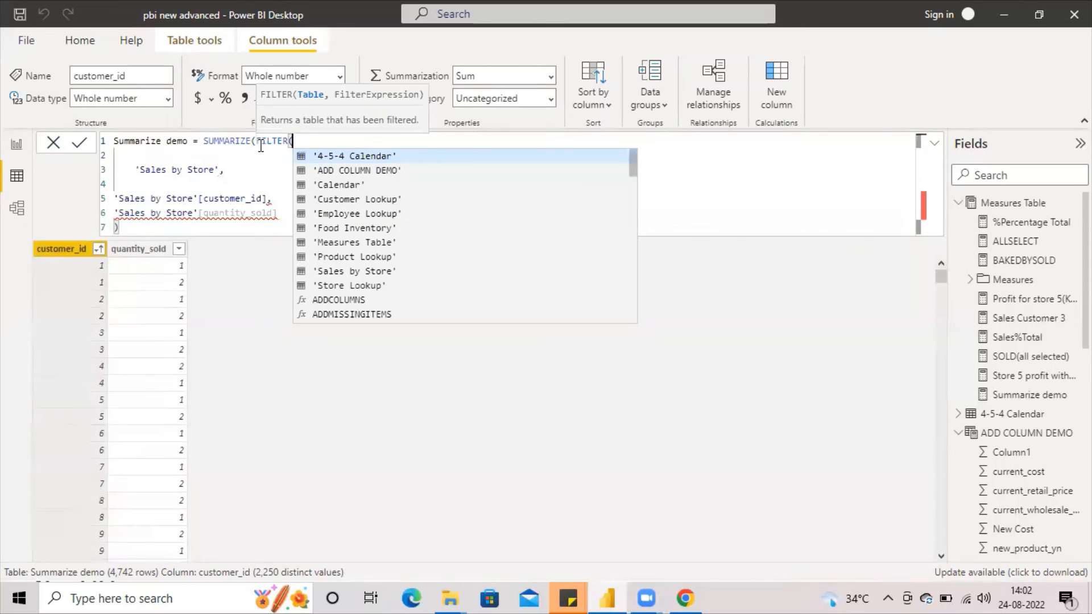
click(227, 172)
click(141, 189)
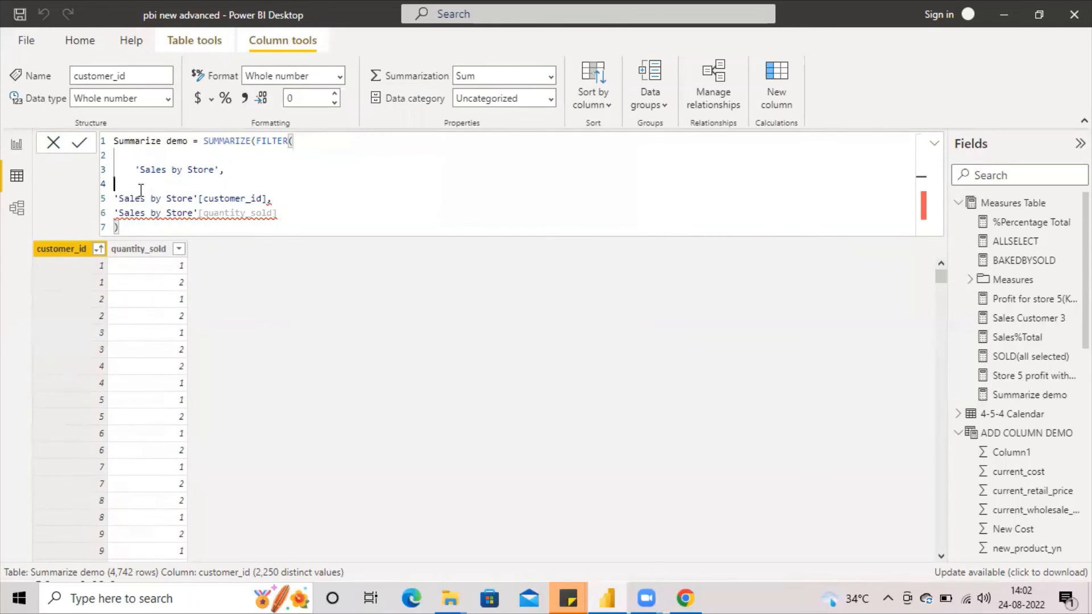
text())
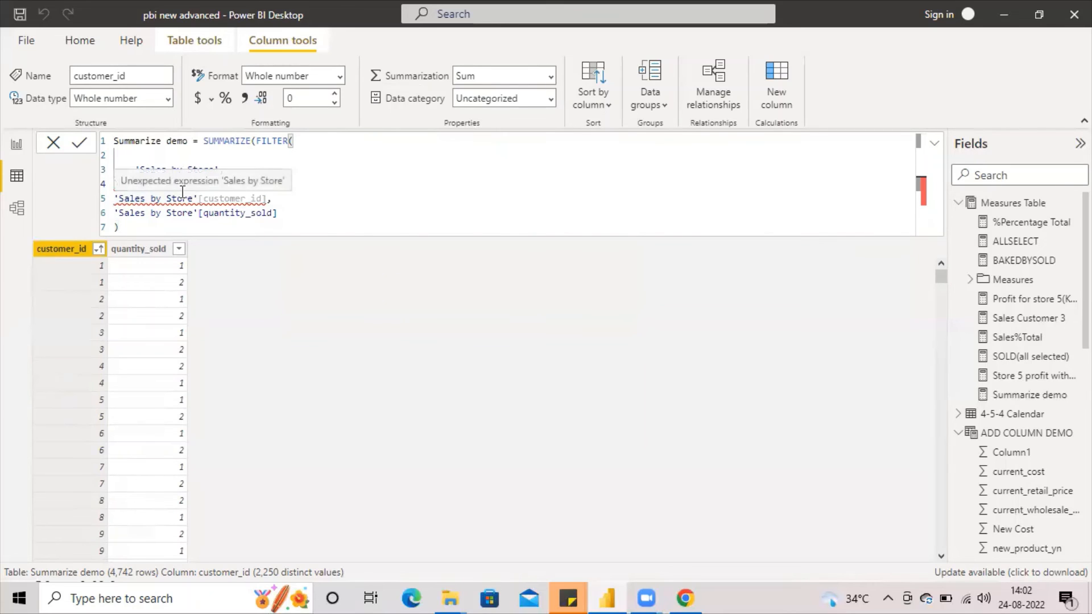
text(,)
Step: Add a FILTER condition on a new line that sets 'Sales by Store'[customer_id] equal to one customer's ID, and commit the formula
click(233, 167)
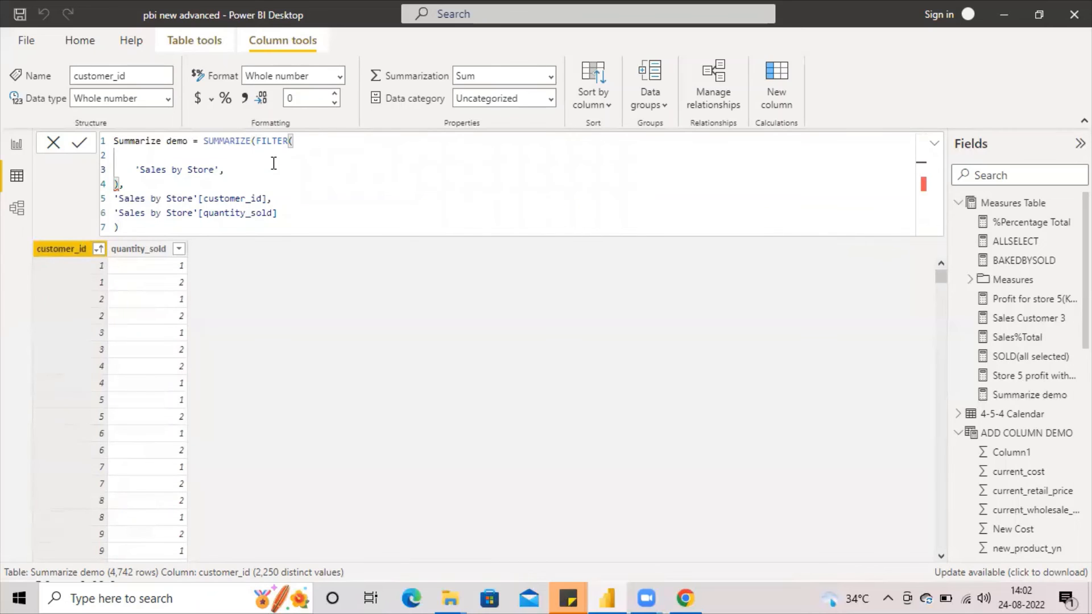
key(shift+Return)
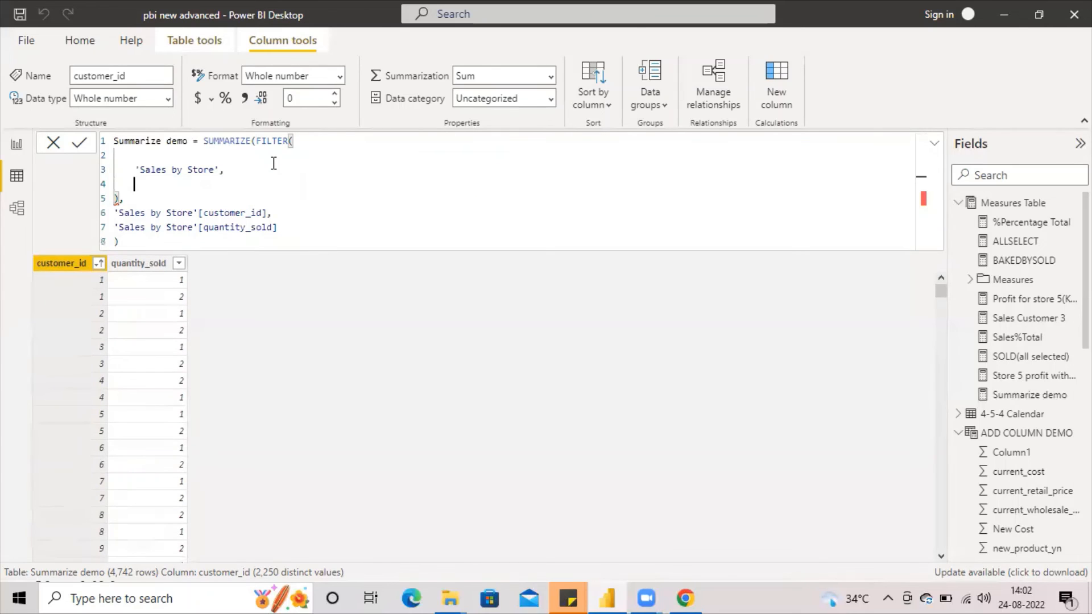
text(SALES)
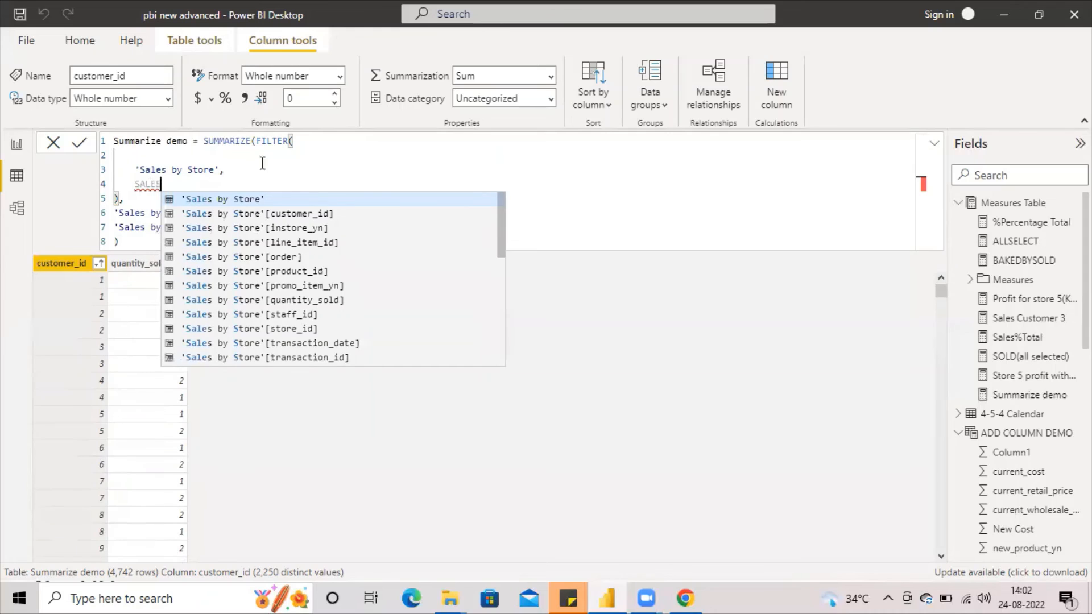
click(262, 214)
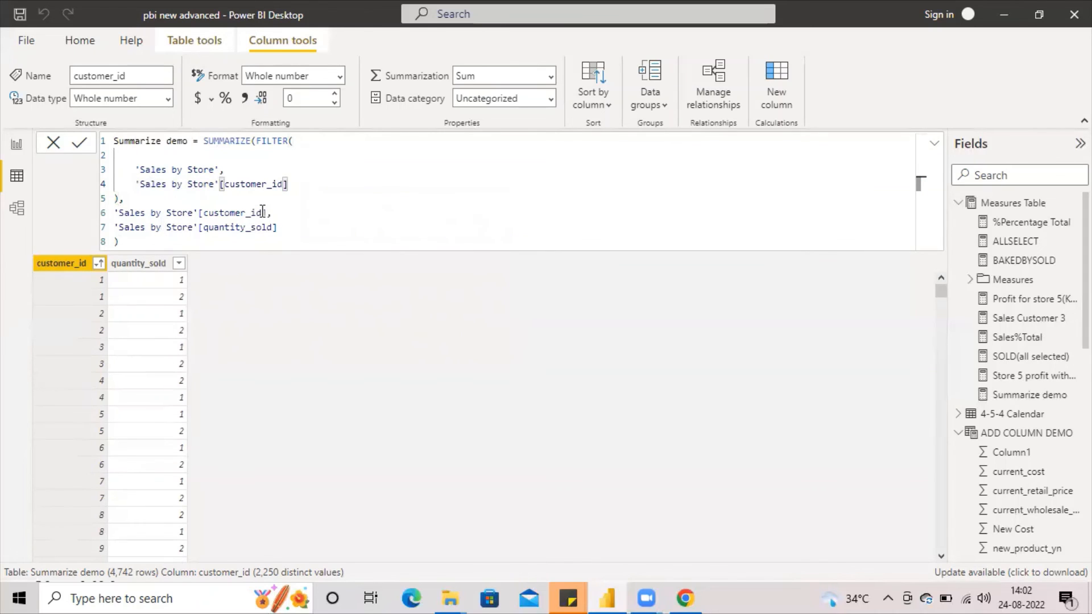
text(=100)
key(Return)
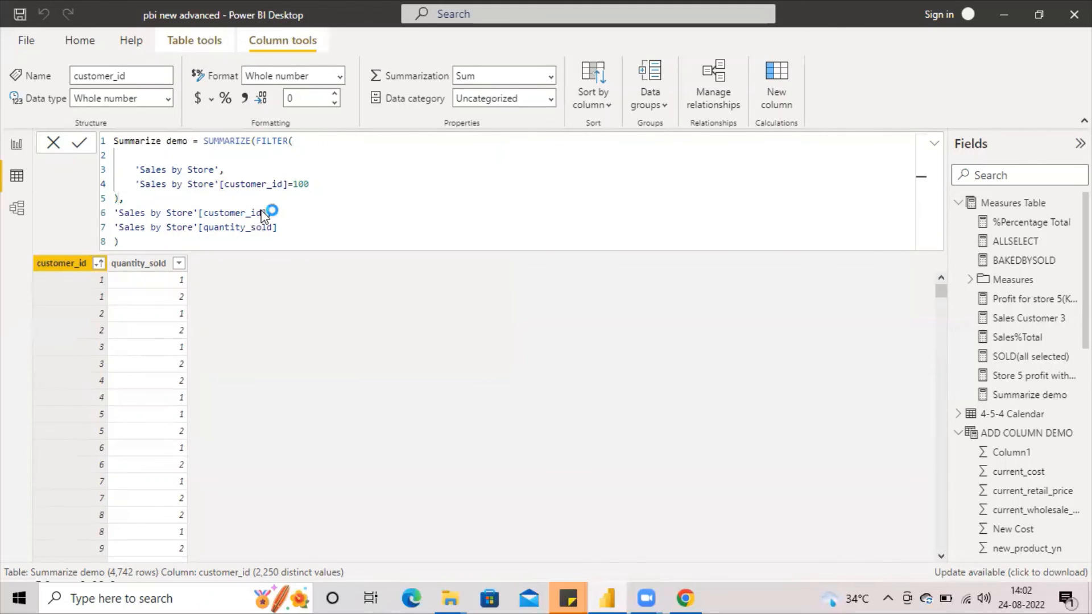